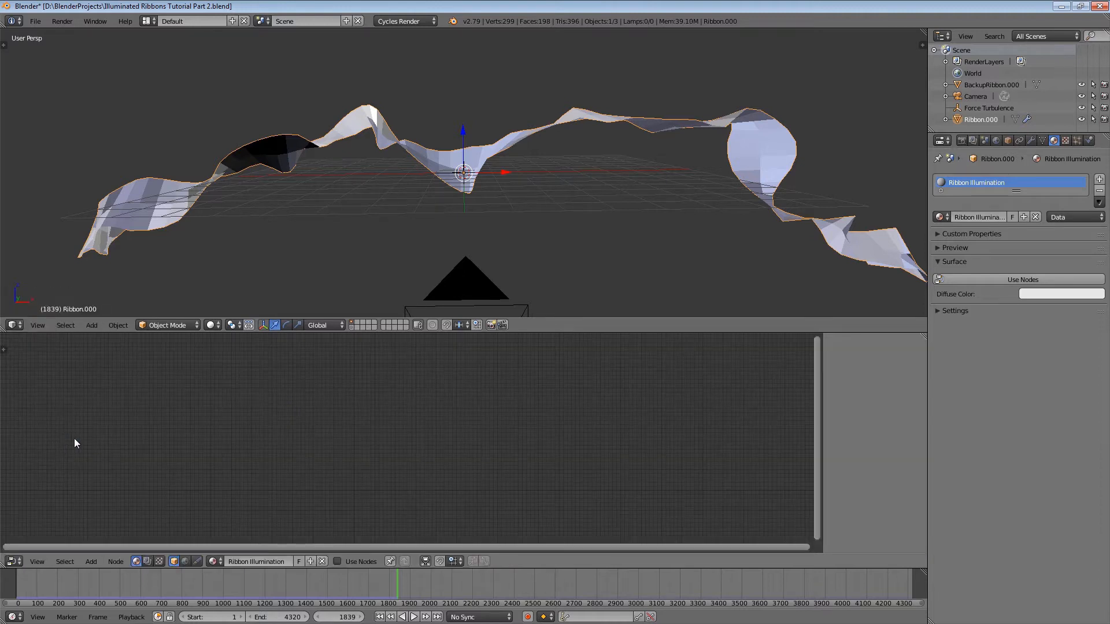
- Enable shader nodes for the Ribbon Illumination material and switch the 3D viewport to Rendered shading
left_click(338, 562)
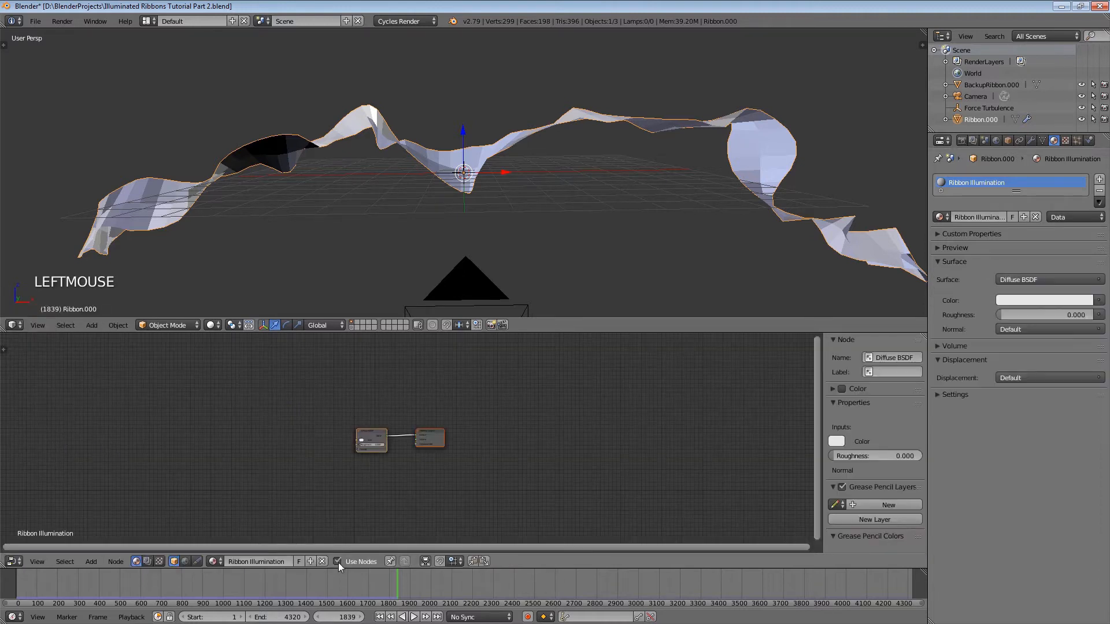
scroll(310, 480, "up", 4)
scroll(310, 480, "up", 9)
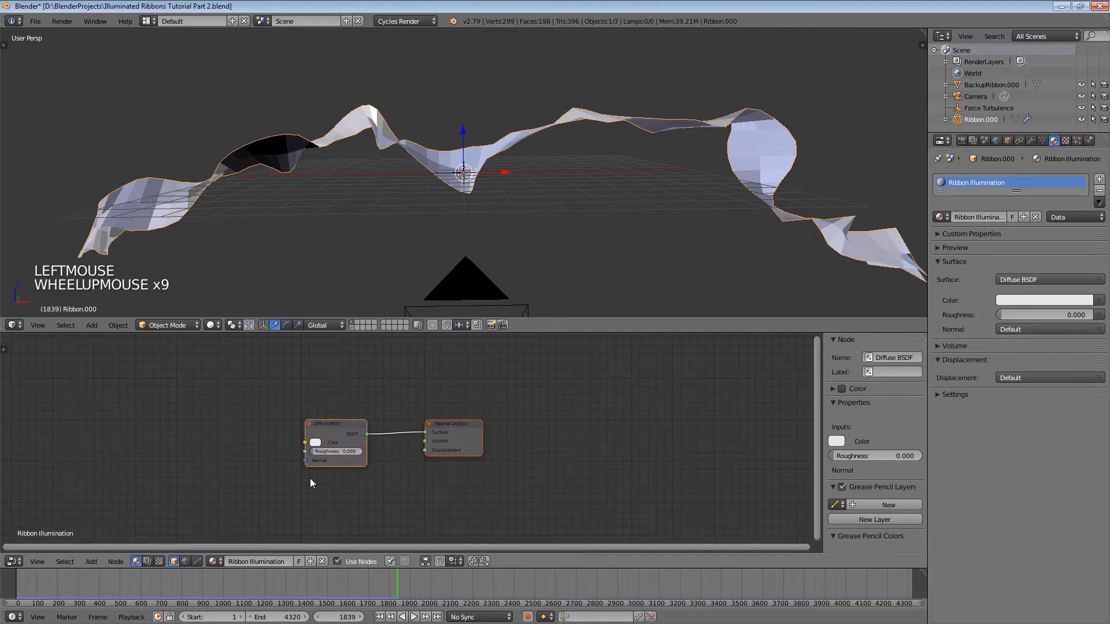
middle_click_drag(222, 402, 501, 390)
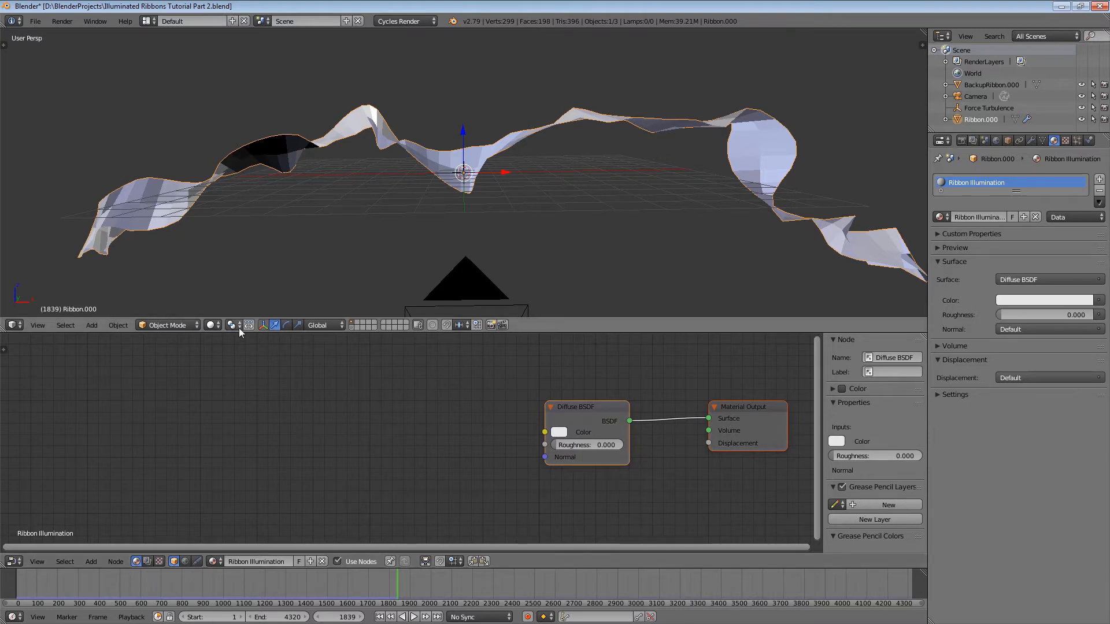
left_click(218, 325)
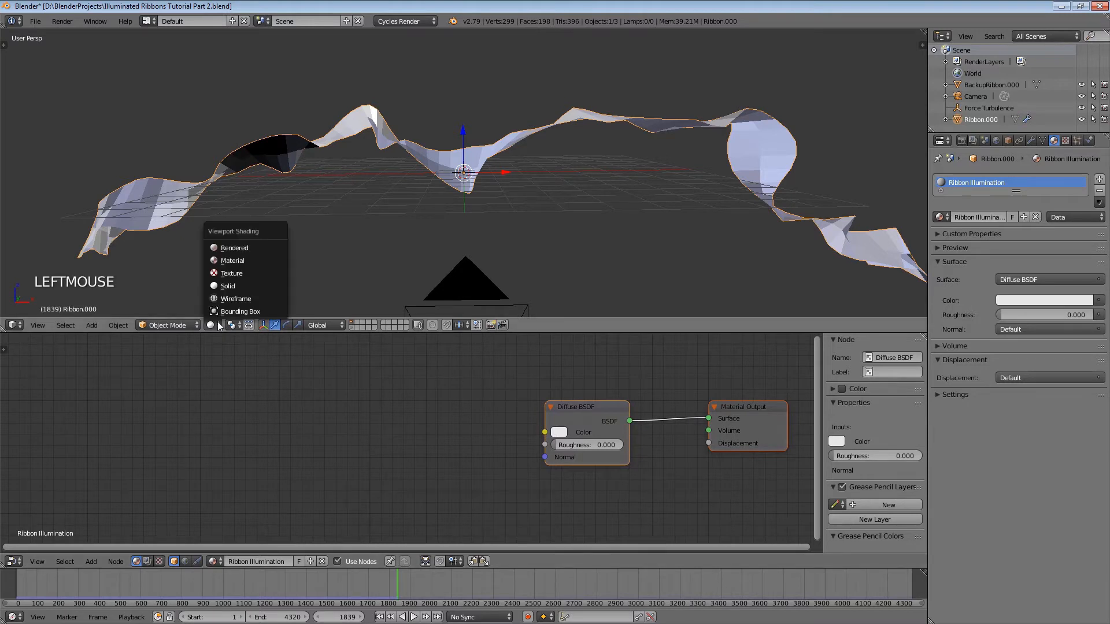
left_click(237, 250)
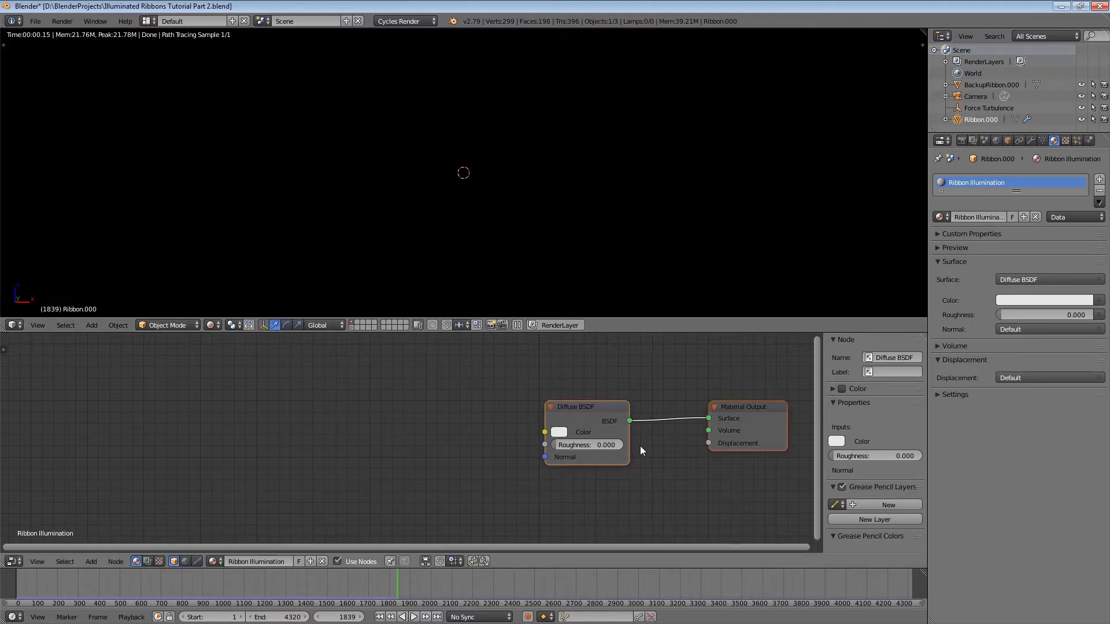
- Replace the Diffuse BSDF node with a Mix Shader connected to the Material Output's Surface input
left_click(594, 407)
key("x")
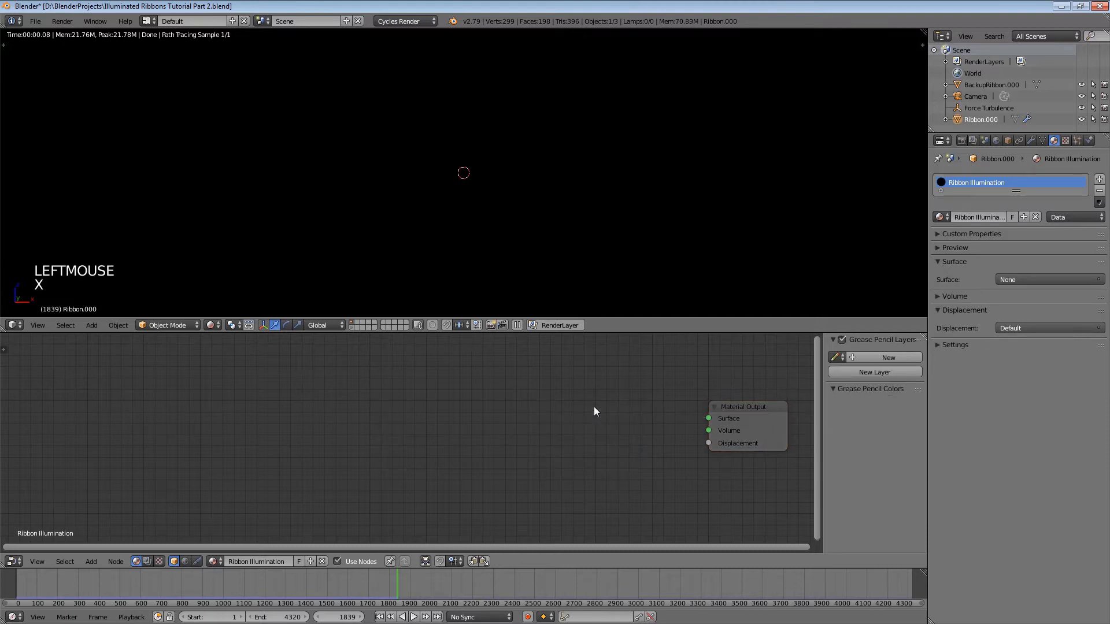
key("shift+a")
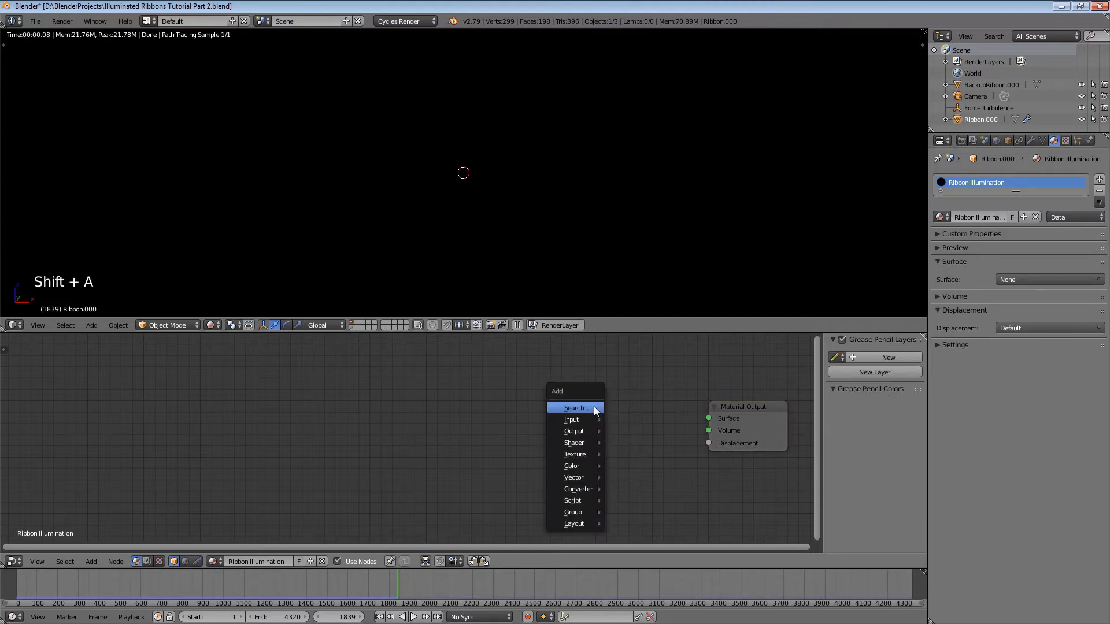
mouse_move(588, 441)
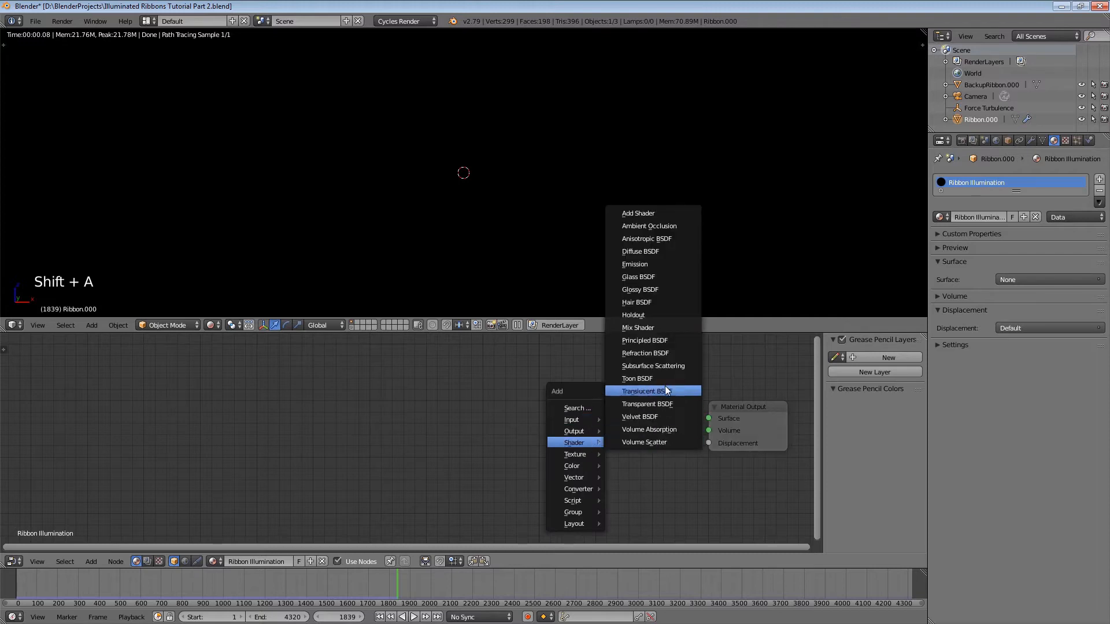
left_click(648, 328)
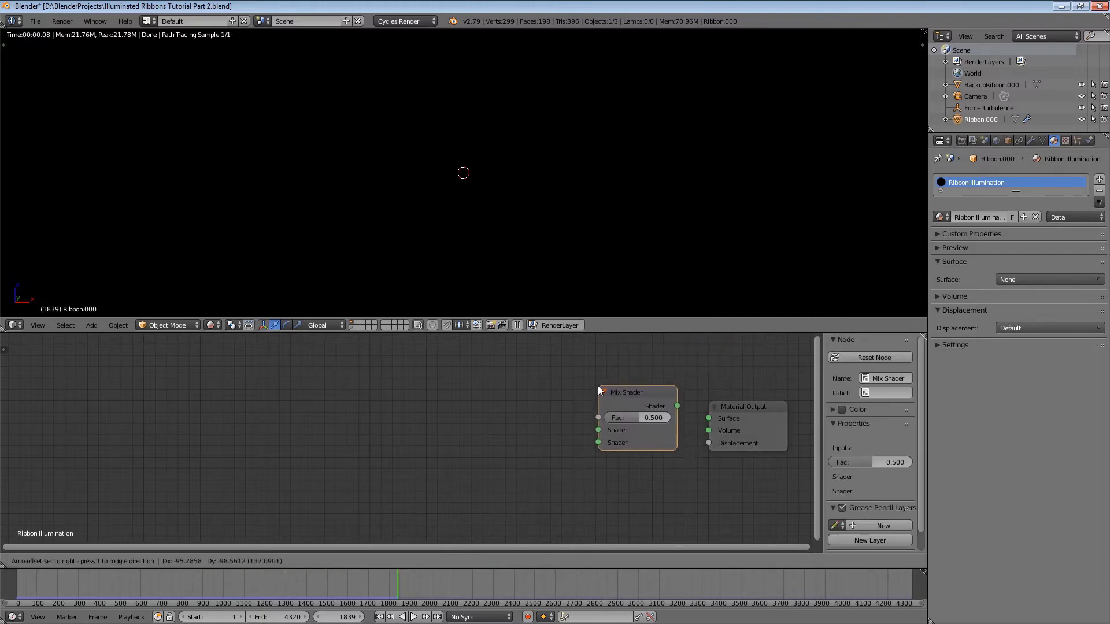
left_click(598, 387)
left_click_drag(678, 407, 705, 424)
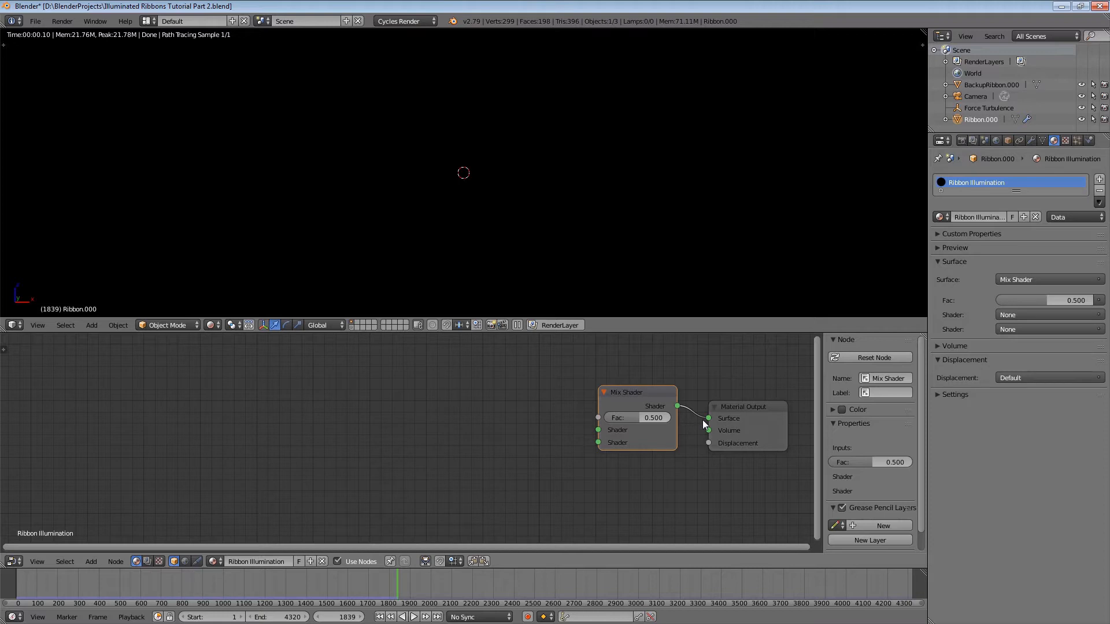
- Set the Mix Shader's factor to 0.9
left_click(641, 418)
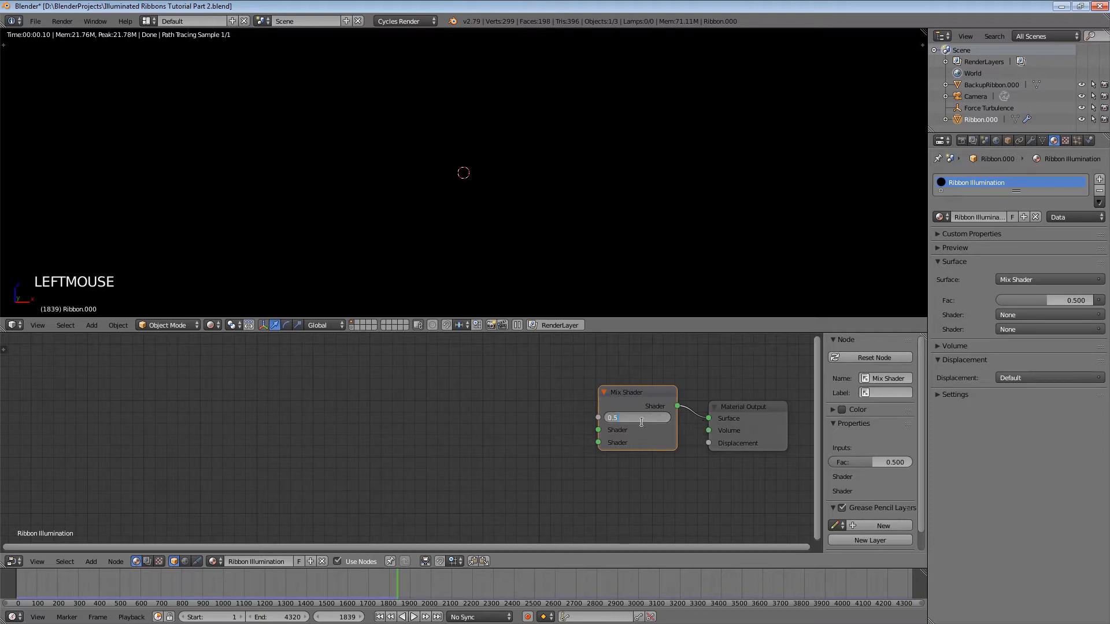
type("0.9")
key("Return")
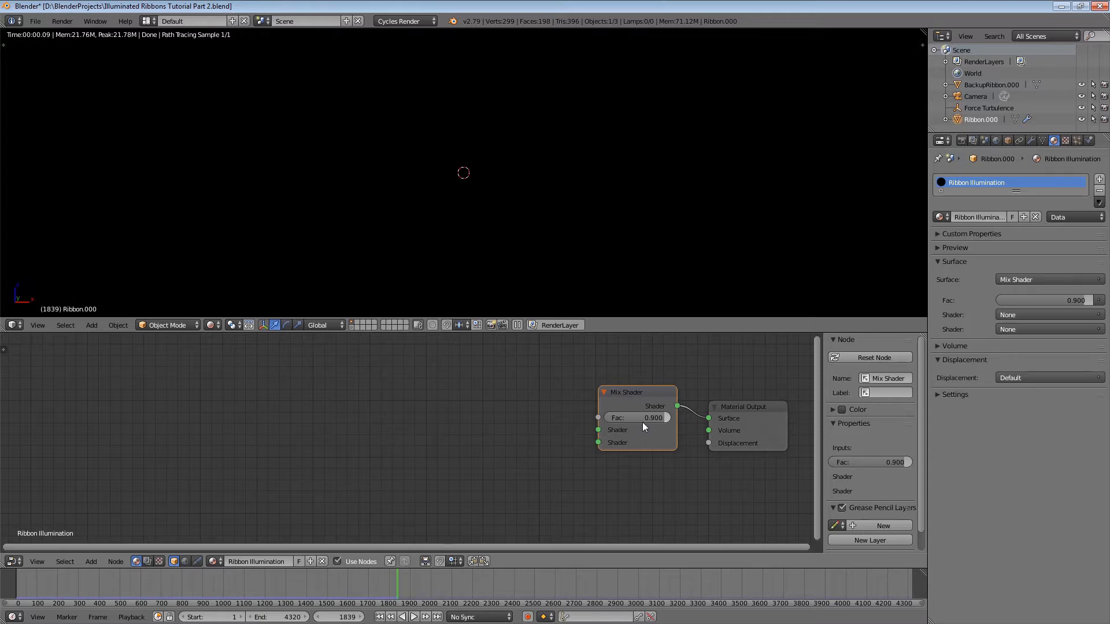
- Add an Emission shader before the Mix Shader and connect it to the Mix Shader's first Shader input
key("shift+a")
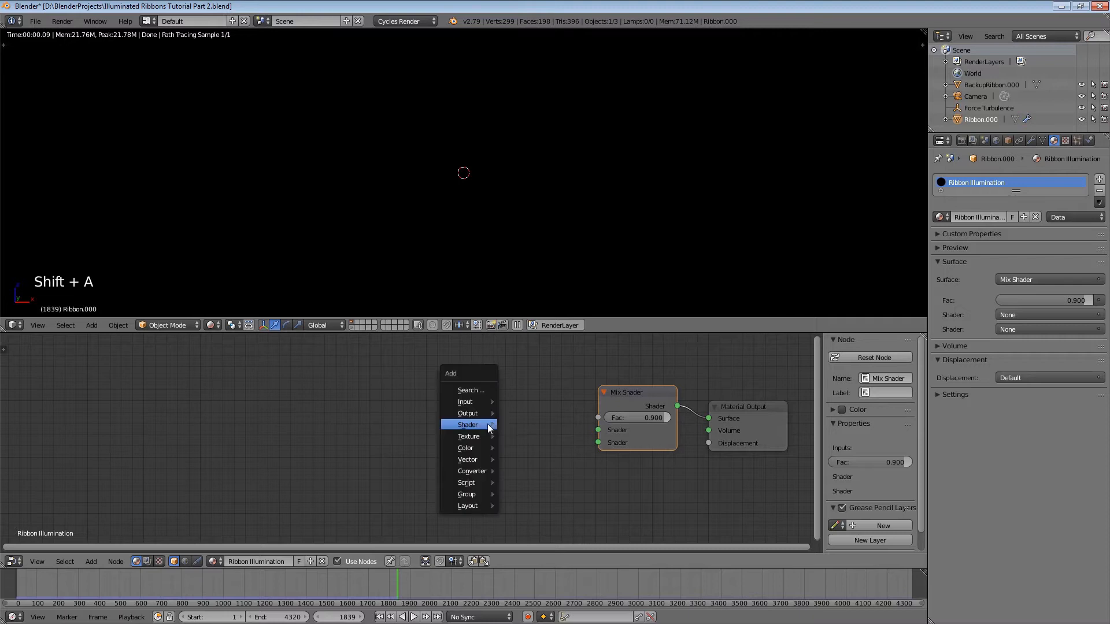
mouse_move(487, 424)
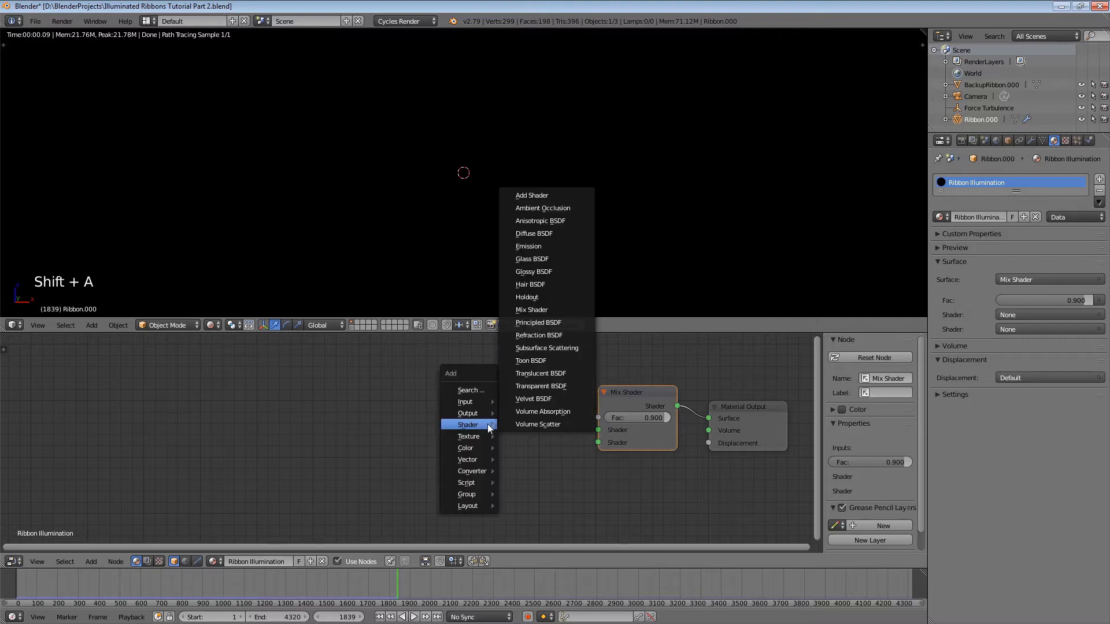
left_click(566, 245)
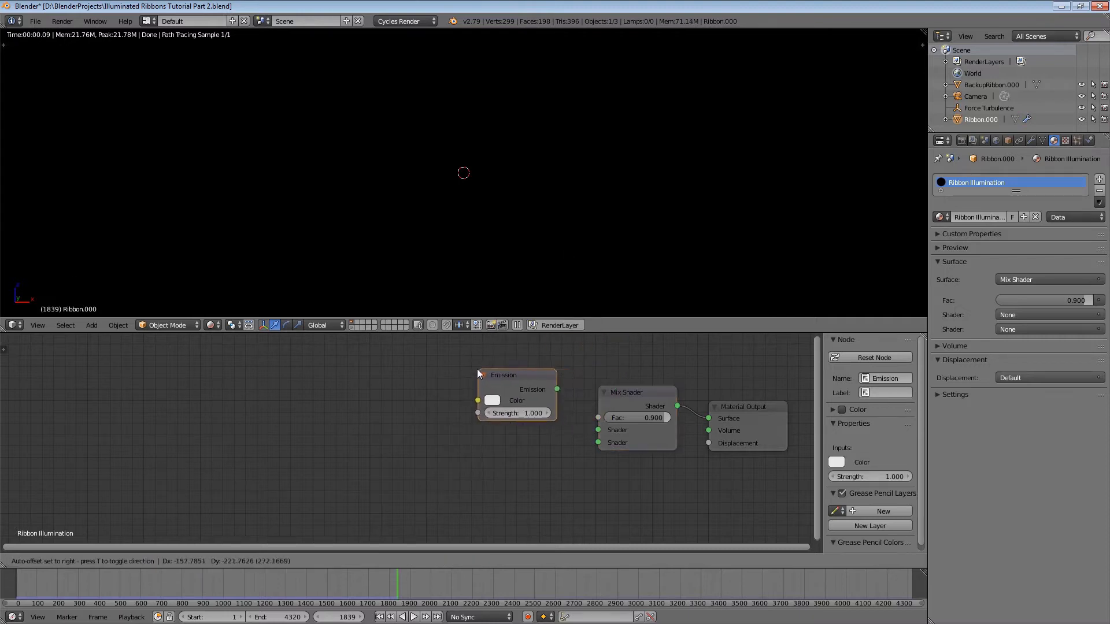
left_click(476, 371)
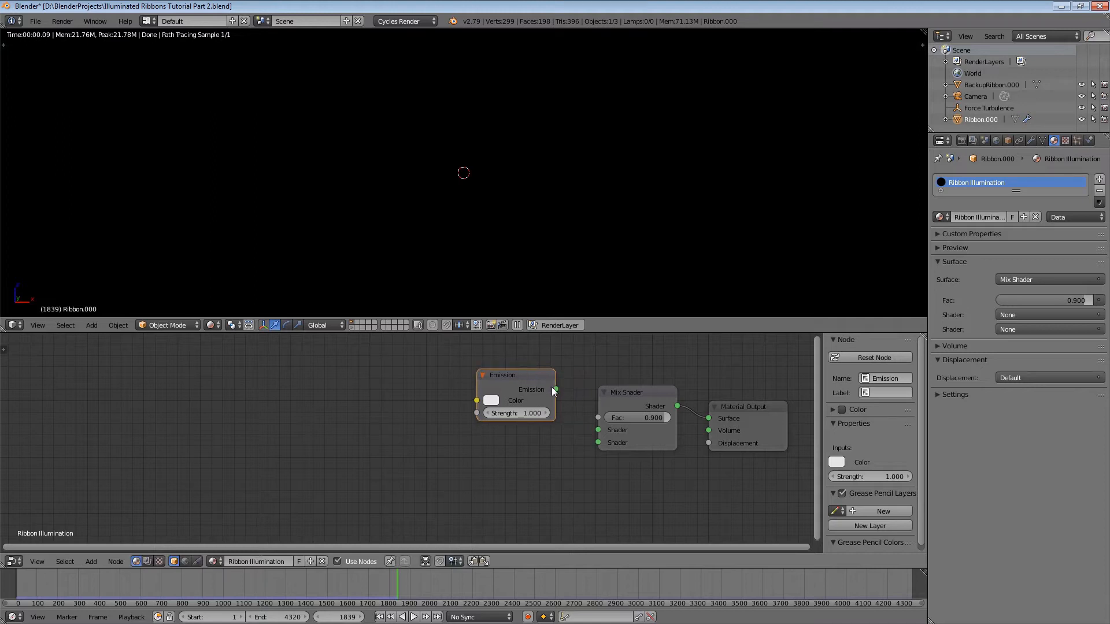
left_click_drag(555, 389, 601, 434)
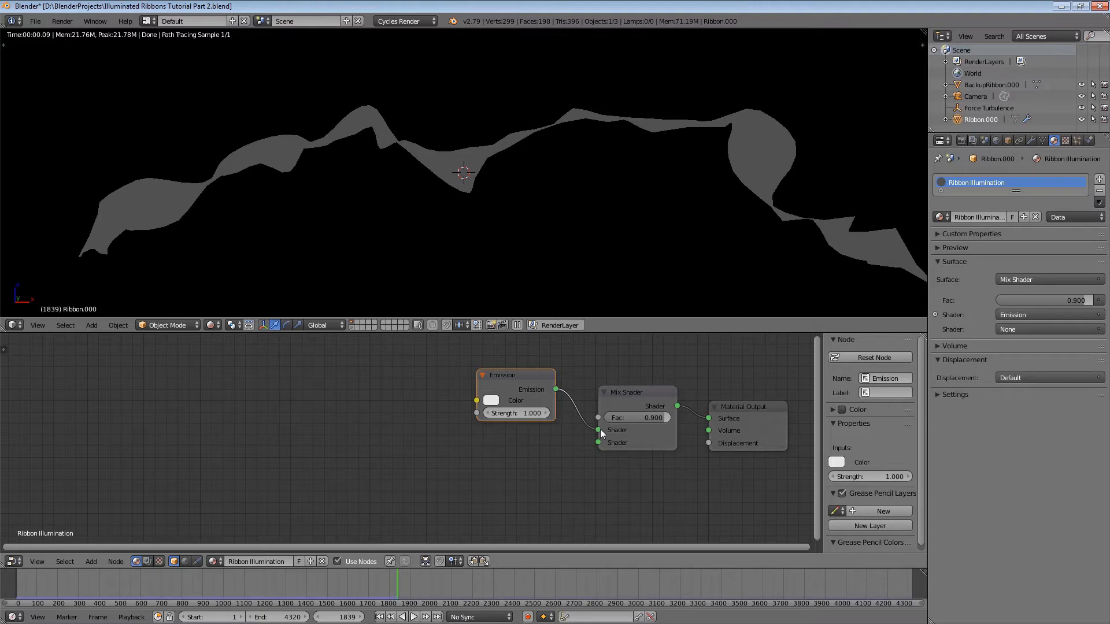
- Set the Emission shader's strength to 4
left_click(515, 412)
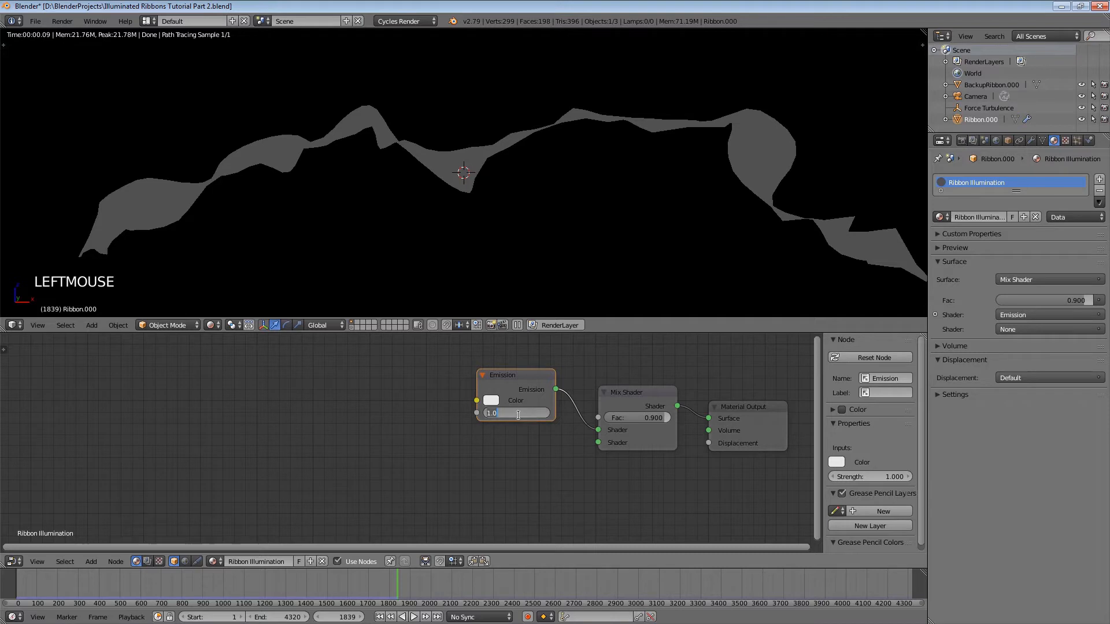
type("4")
key("Return")
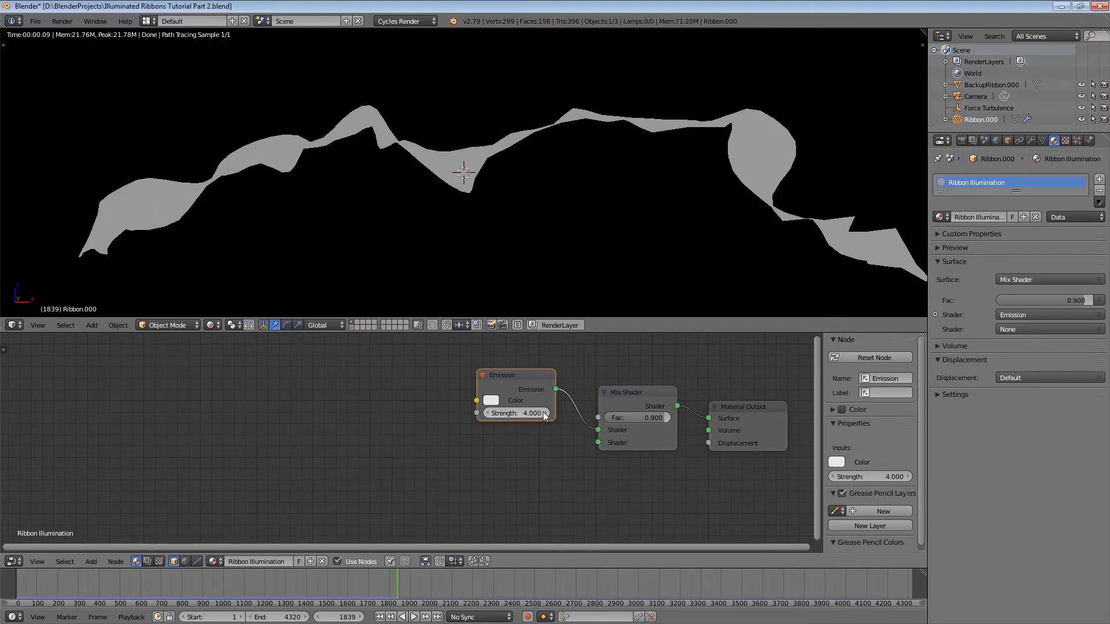
- Add a Transparent BSDF below the Emission node and connect it to the Mix Shader's second Shader input
key("shift+a")
mouse_move(493, 450)
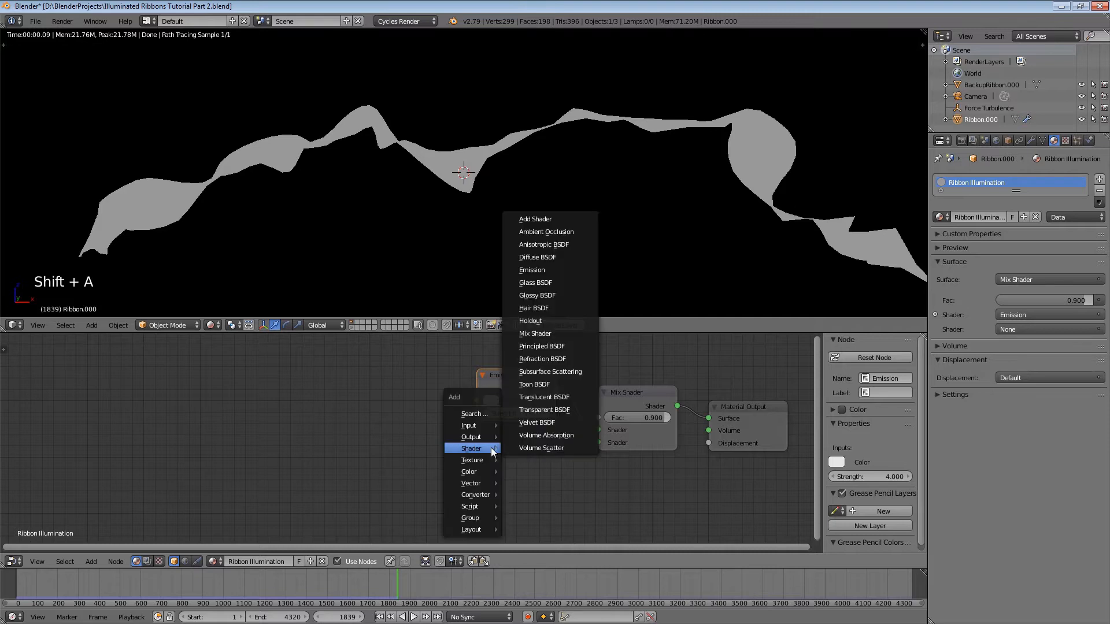
left_click(549, 410)
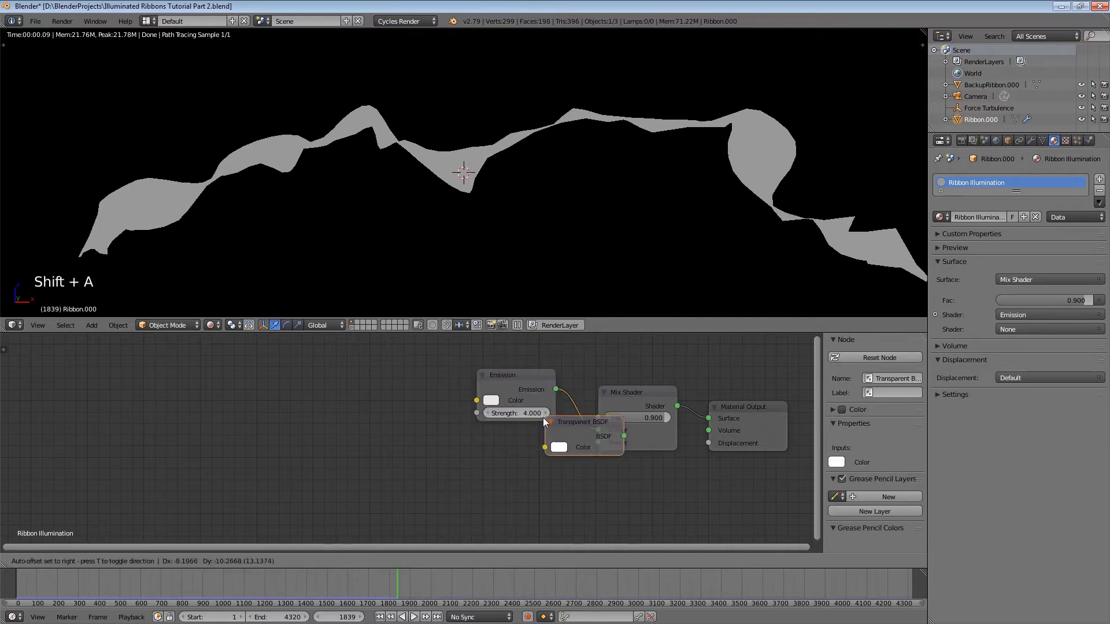
left_click(478, 438)
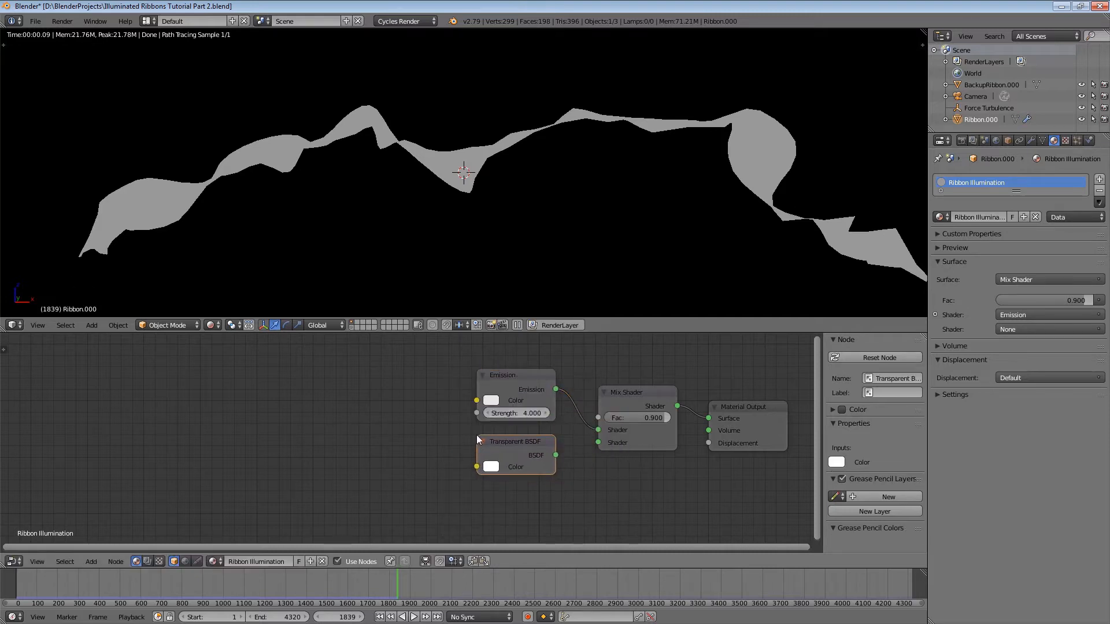
left_click_drag(555, 456, 599, 443)
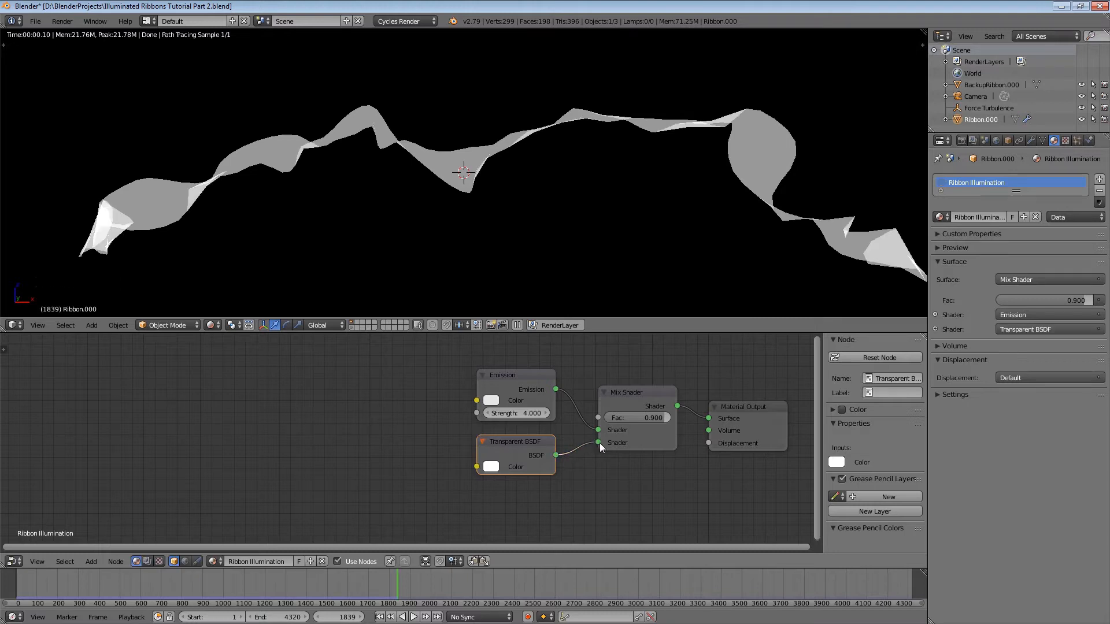
- Add a ColorRamp node, linking its Color output to the Emission color and its Alpha output to the Transparent BSDF color
left_click(380, 435)
key("shift+a")
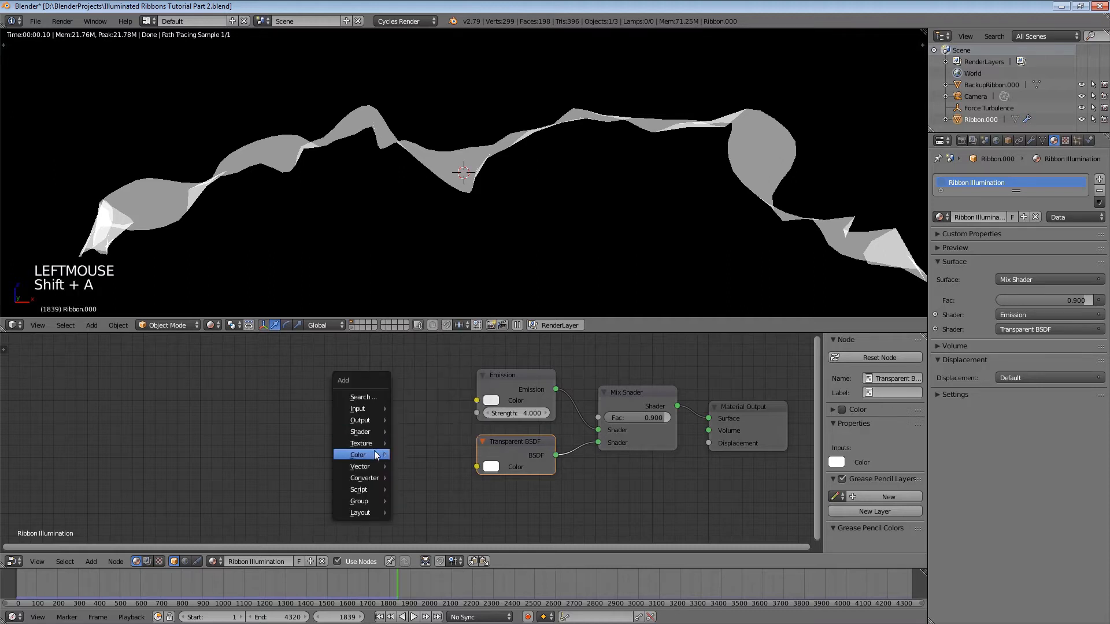
mouse_move(368, 475)
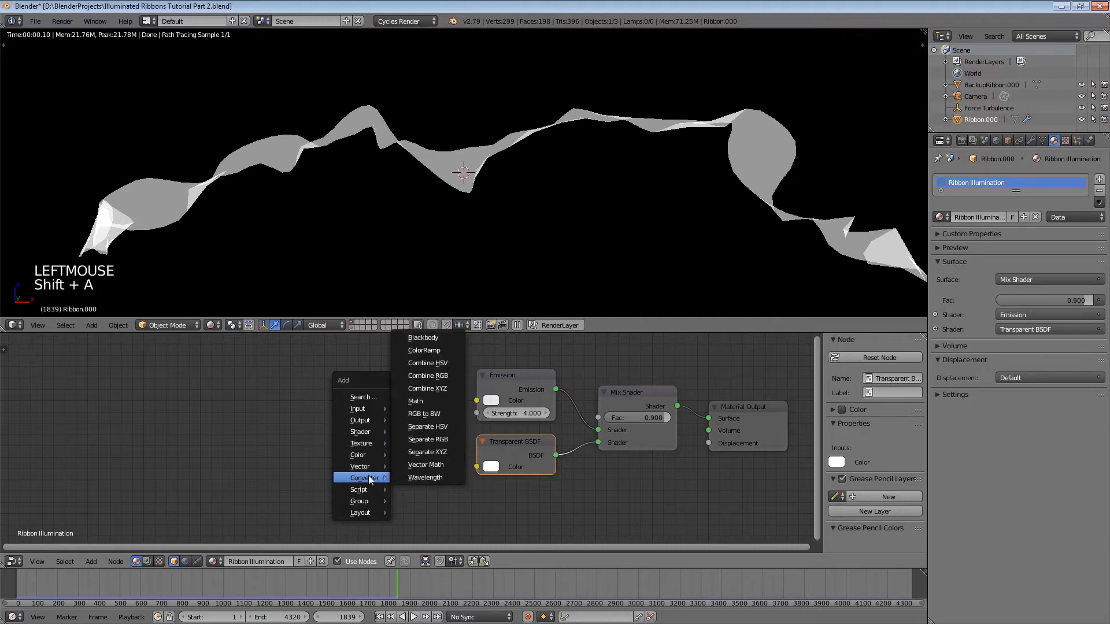
left_click(430, 351)
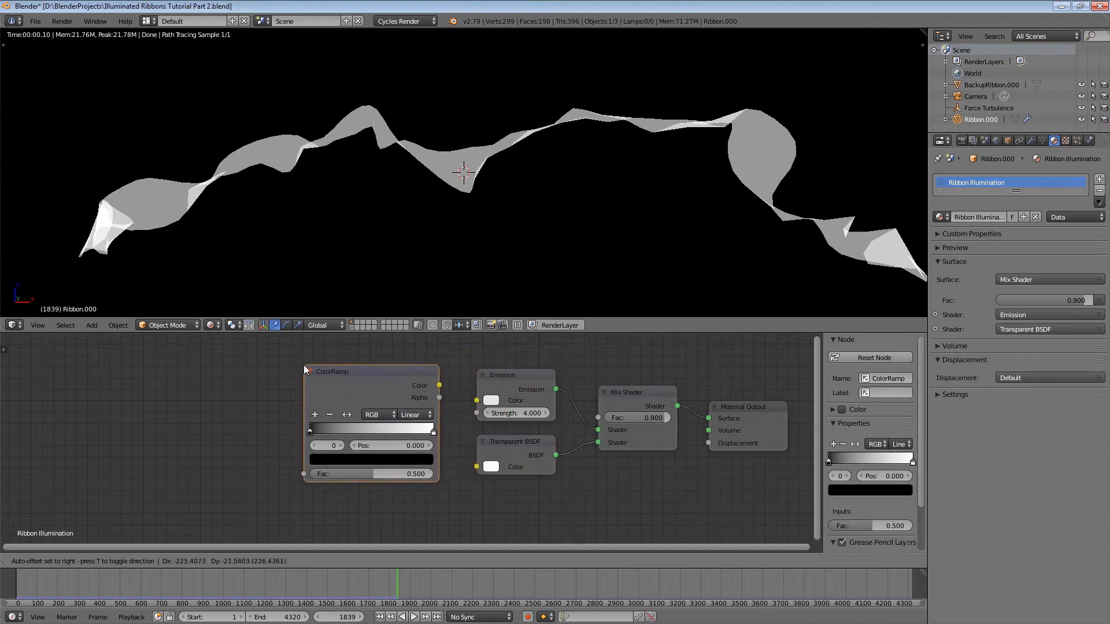
left_click(304, 366)
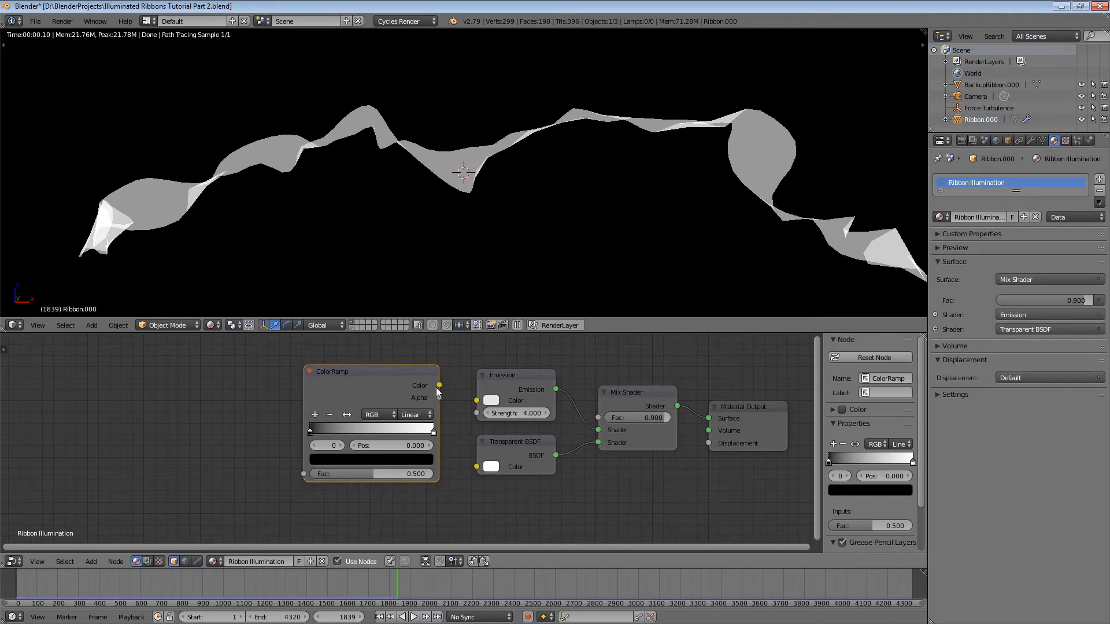
left_click_drag(440, 385, 477, 467)
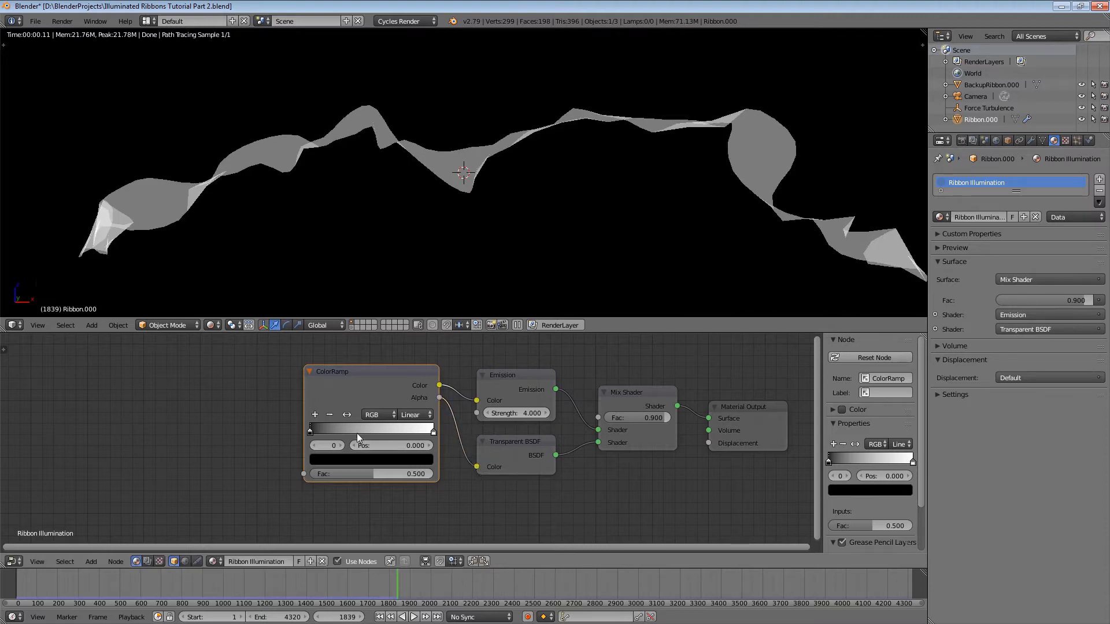
- Widen the ColorRamp node and set its first color stop to red 0.362, green 0.362 and blue 0.17
left_click(321, 428)
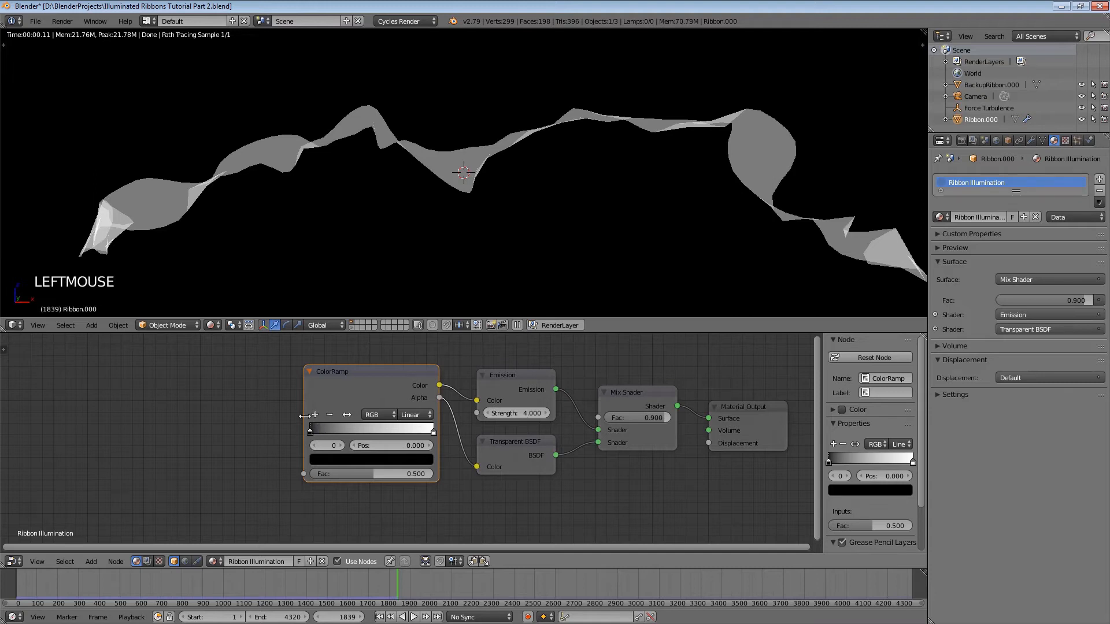
left_click_drag(304, 419, 67, 423)
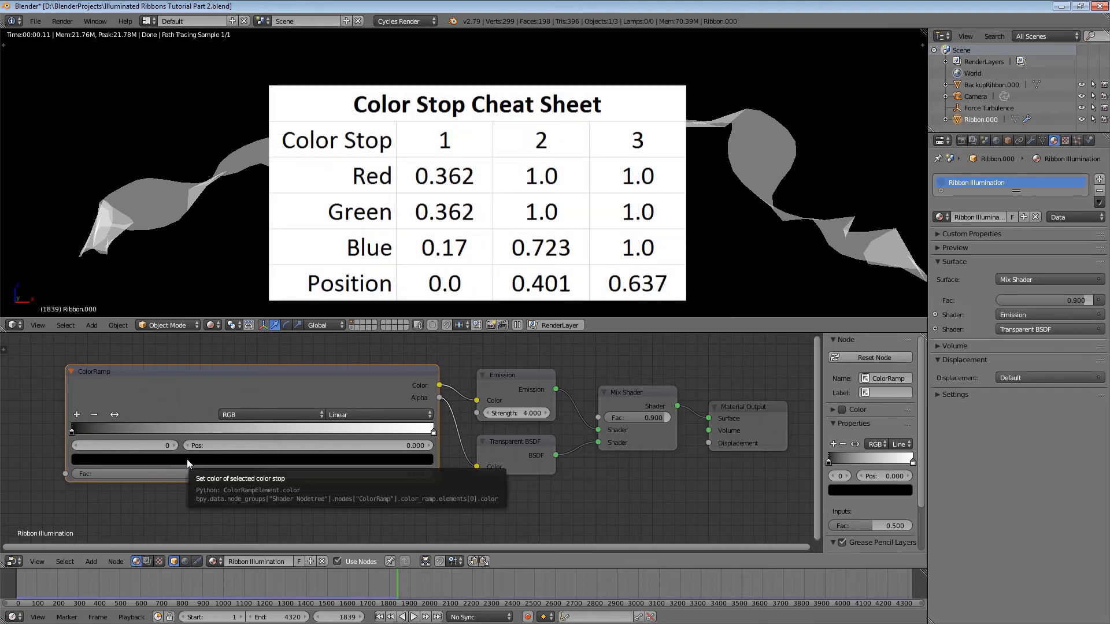
left_click(186, 459)
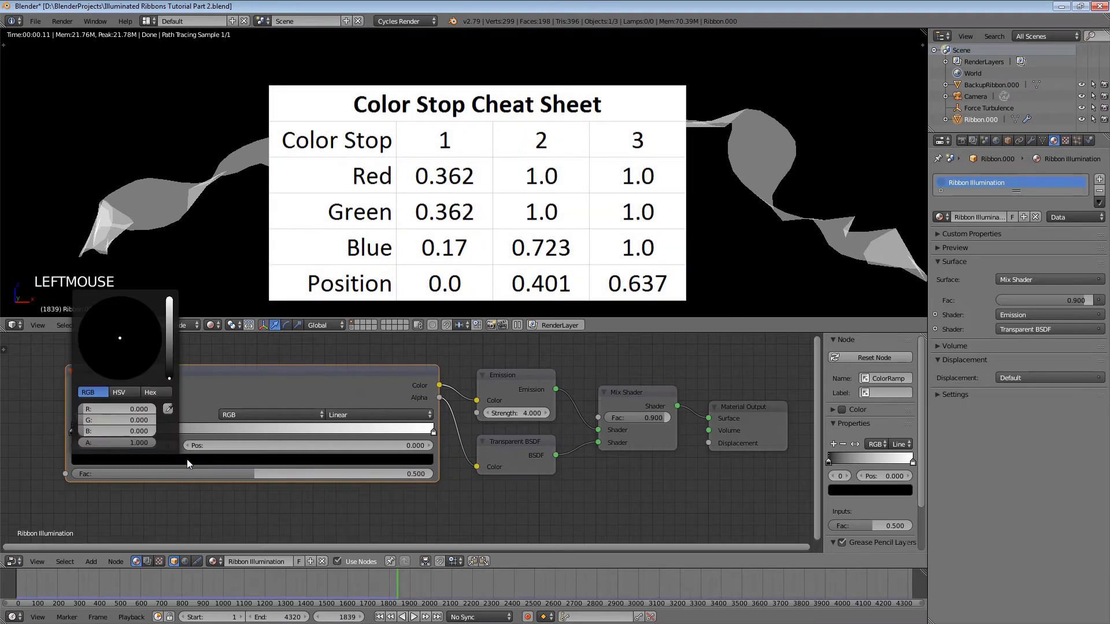
left_click(136, 411)
key("BackSpace")
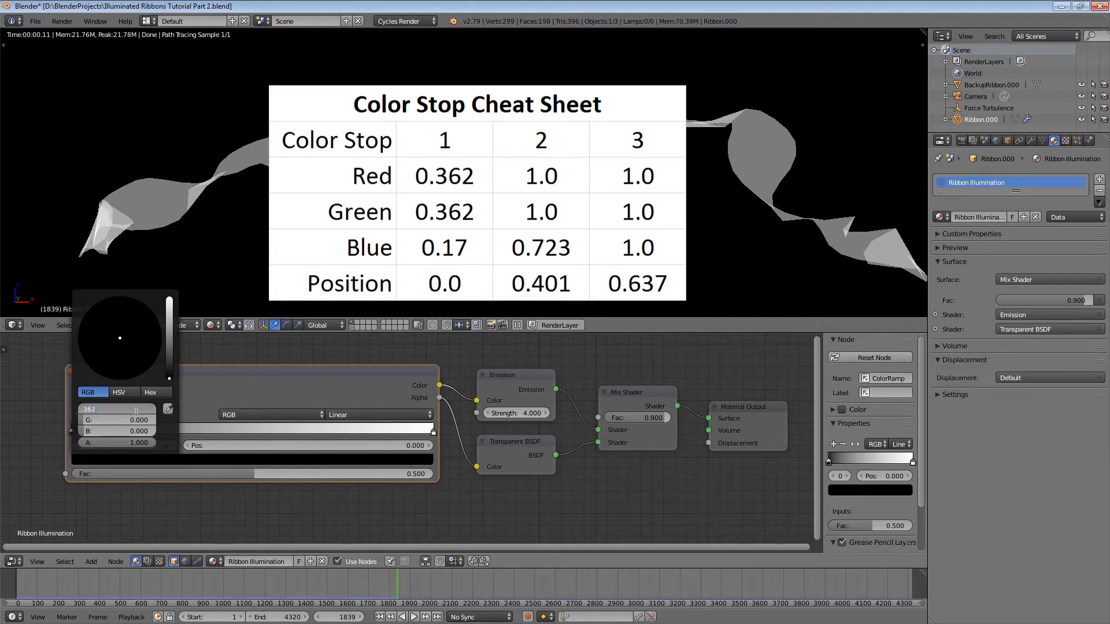
key("Tab")
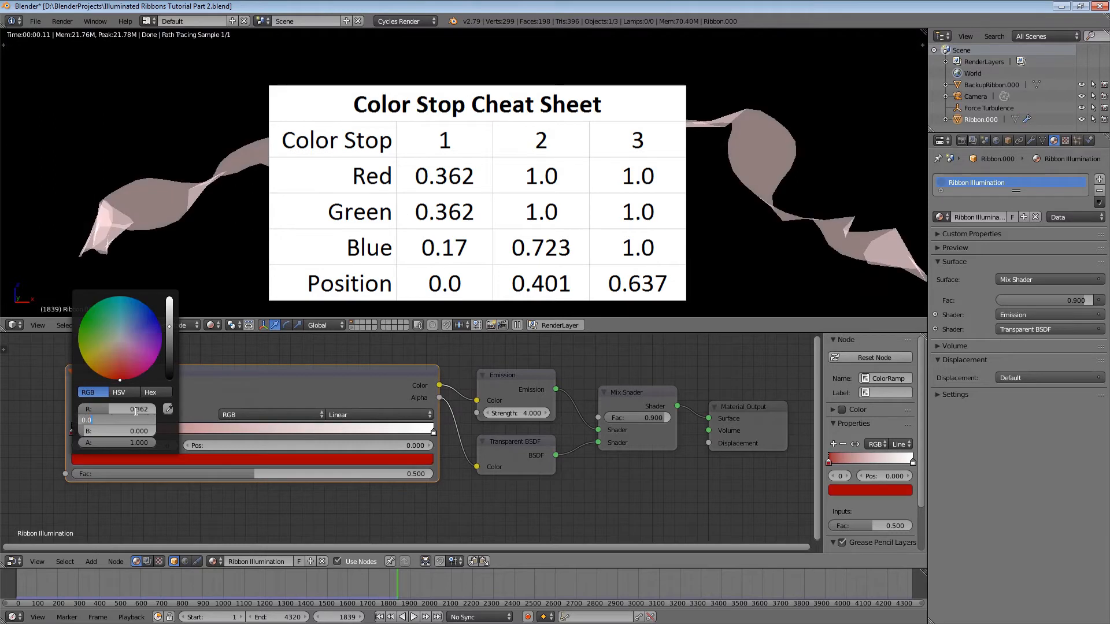
type(".362")
key("Tab")
key("BackSpace")
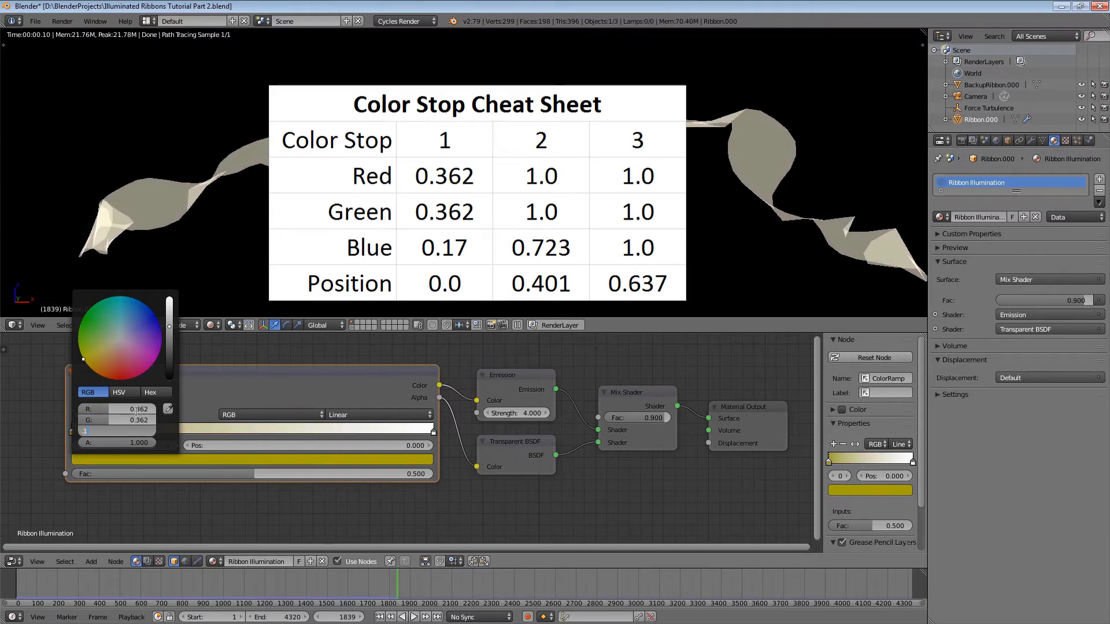
key("Return")
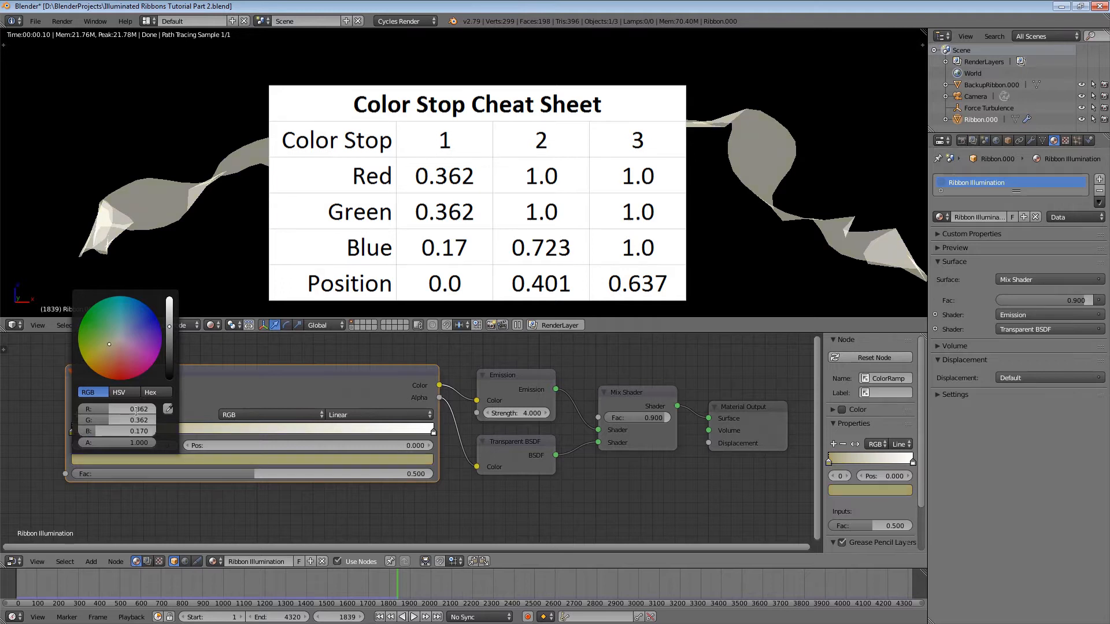
- Add a second color stop in the middle of the ColorRamp and set it to red 1, green 1 and blue 0.723
left_click(389, 444)
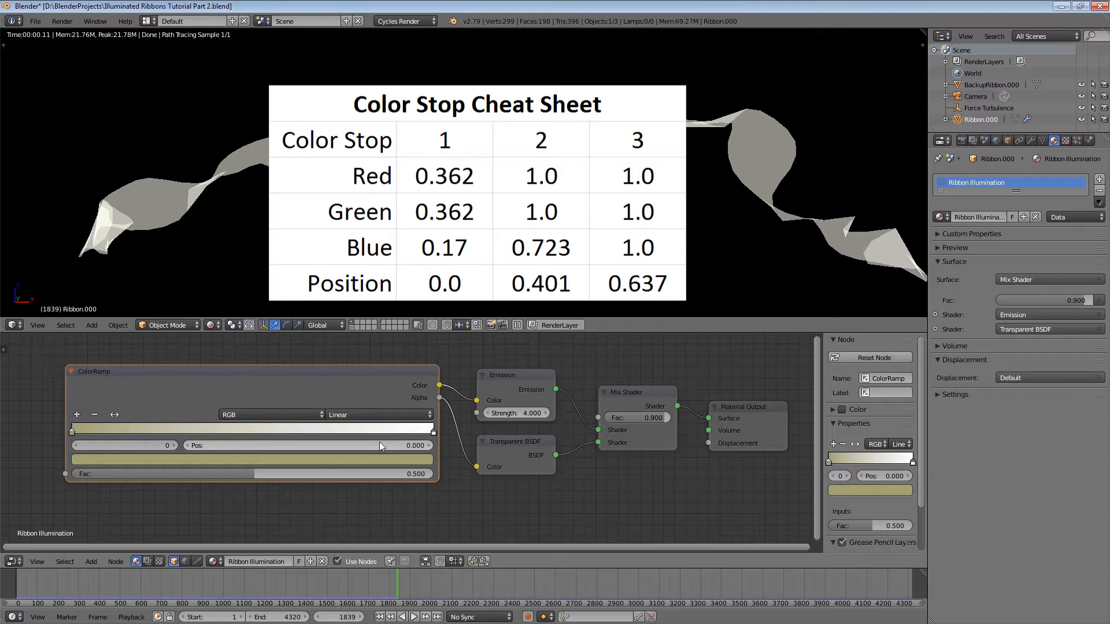
left_click(78, 415)
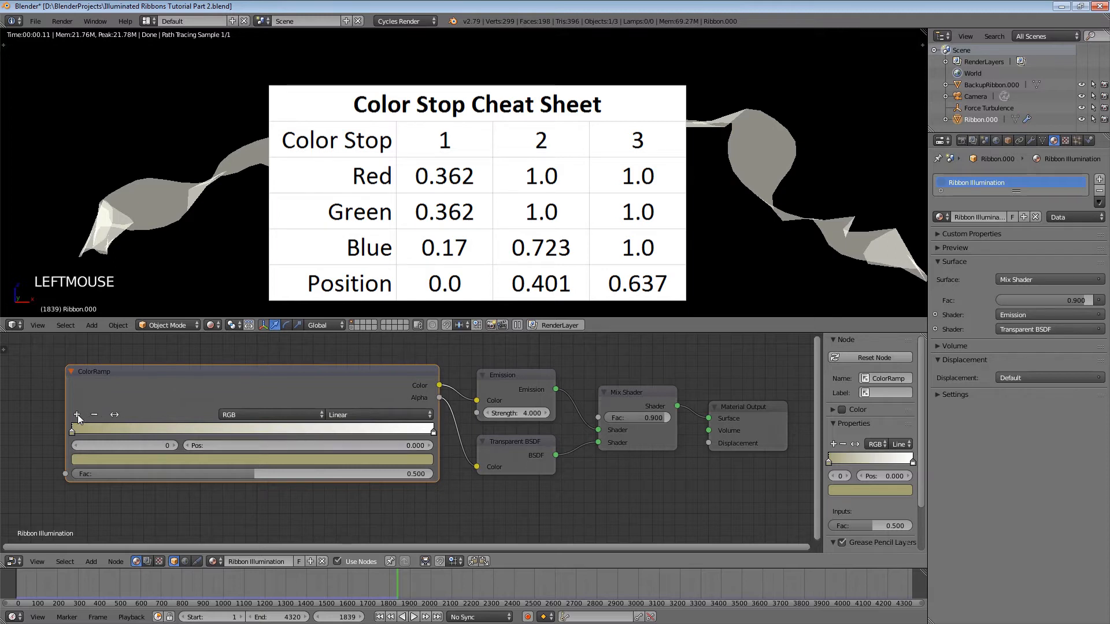
left_click(262, 431)
left_click(320, 462)
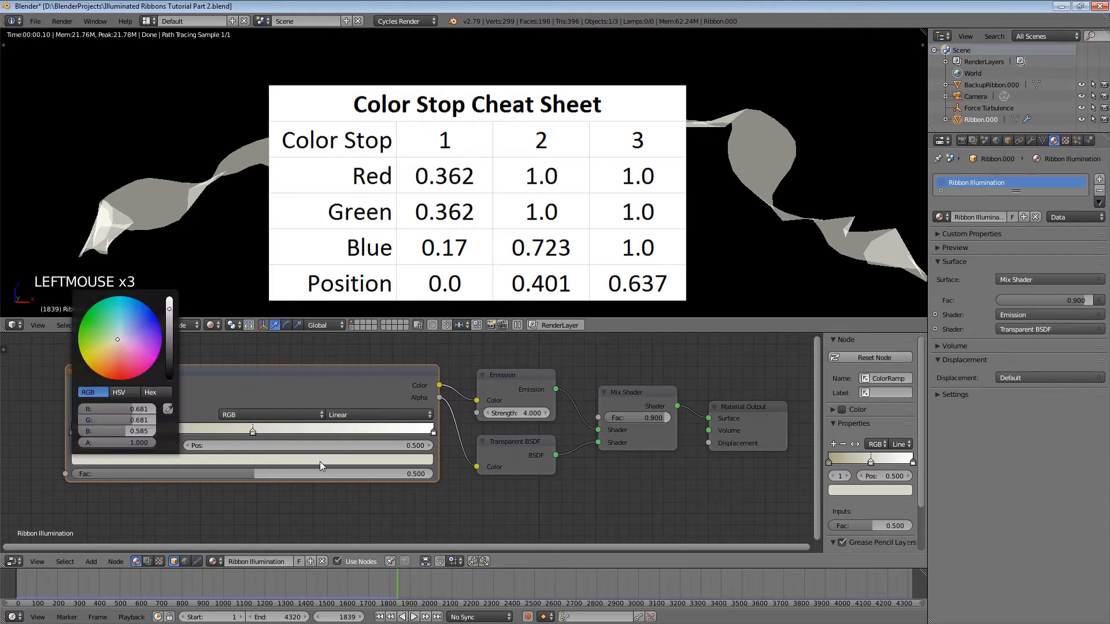
left_click(152, 410)
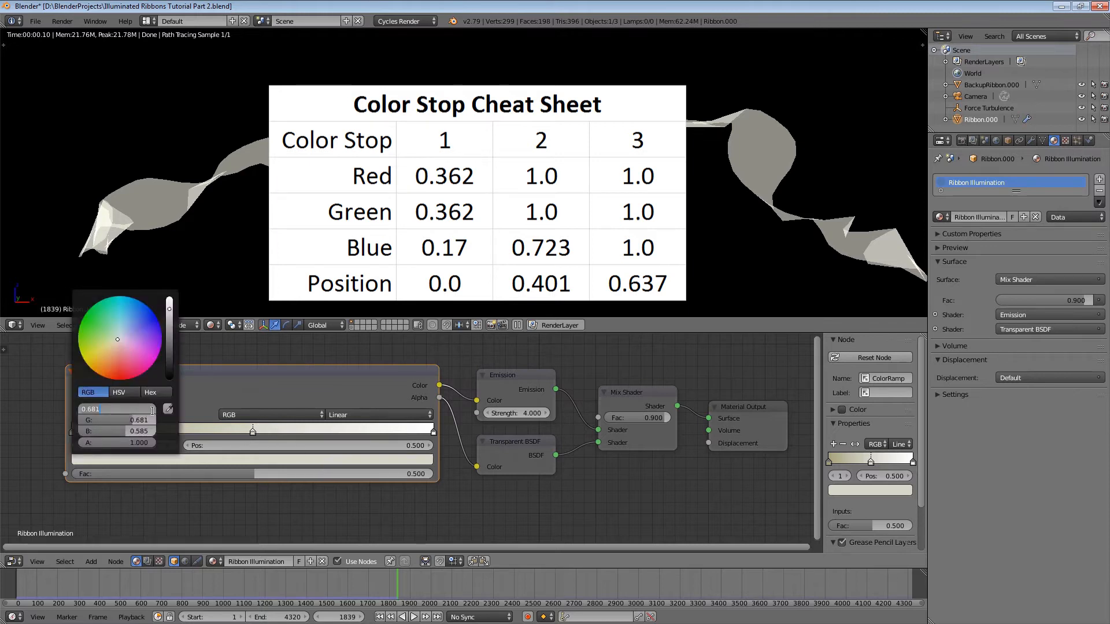
type("1")
key("Tab")
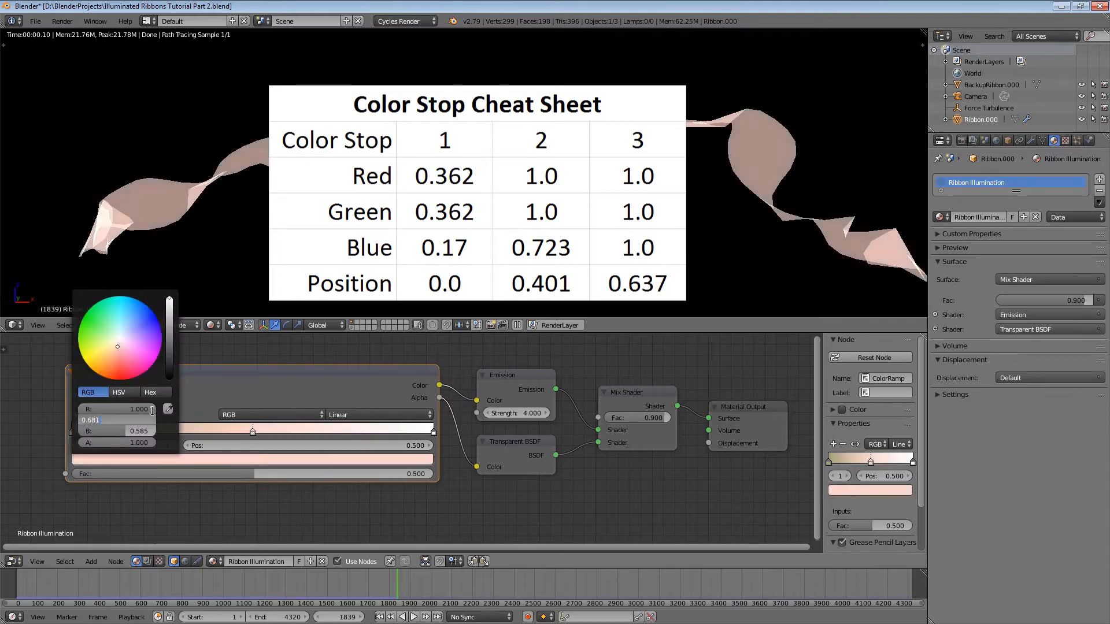
type("1")
key("Tab")
key("BackSpace")
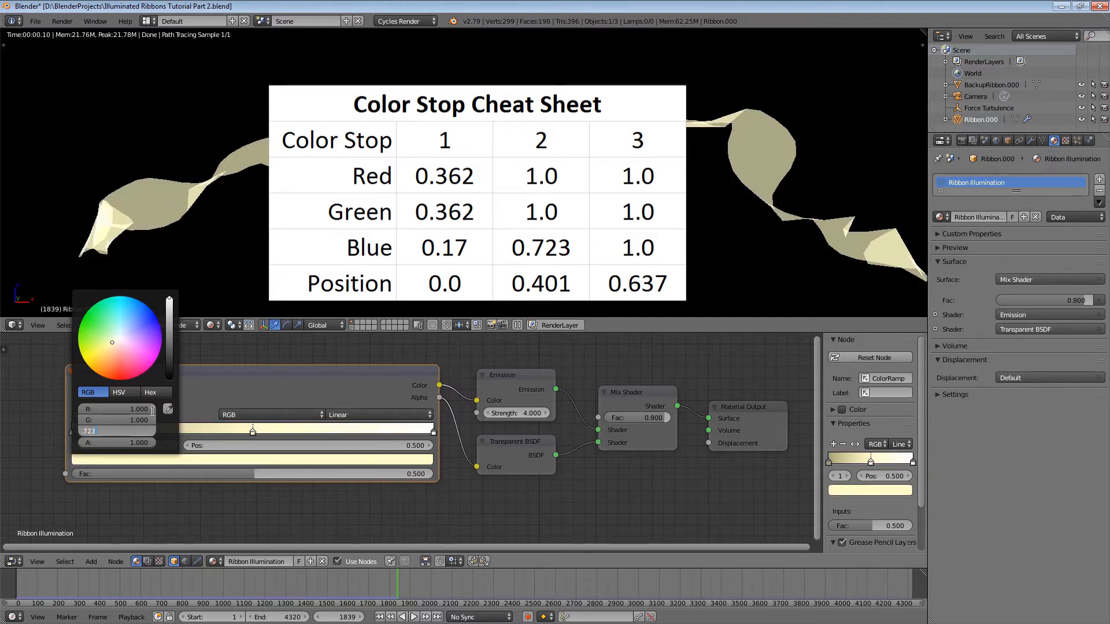
type(".723")
key("Return")
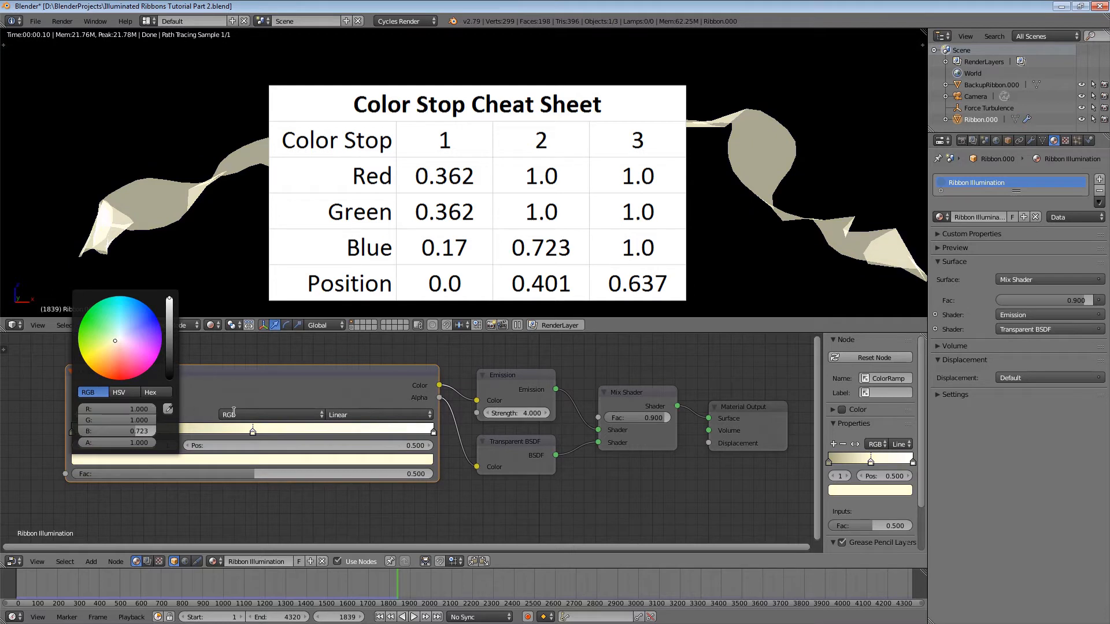
- Set the middle color stop's position to 0.401
left_click(400, 446)
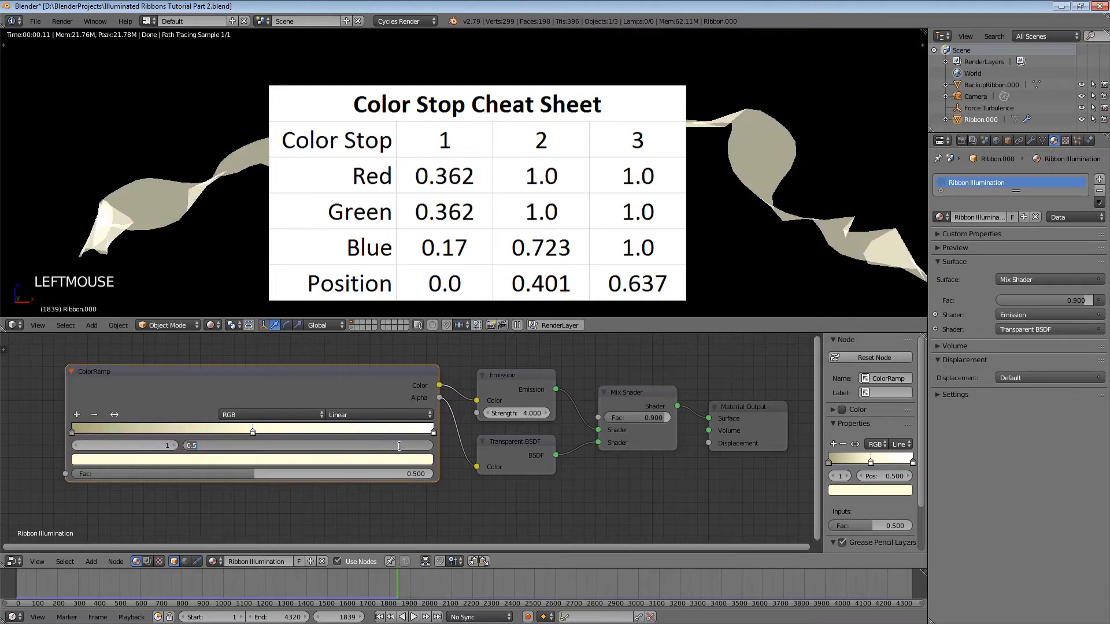
type(".4")
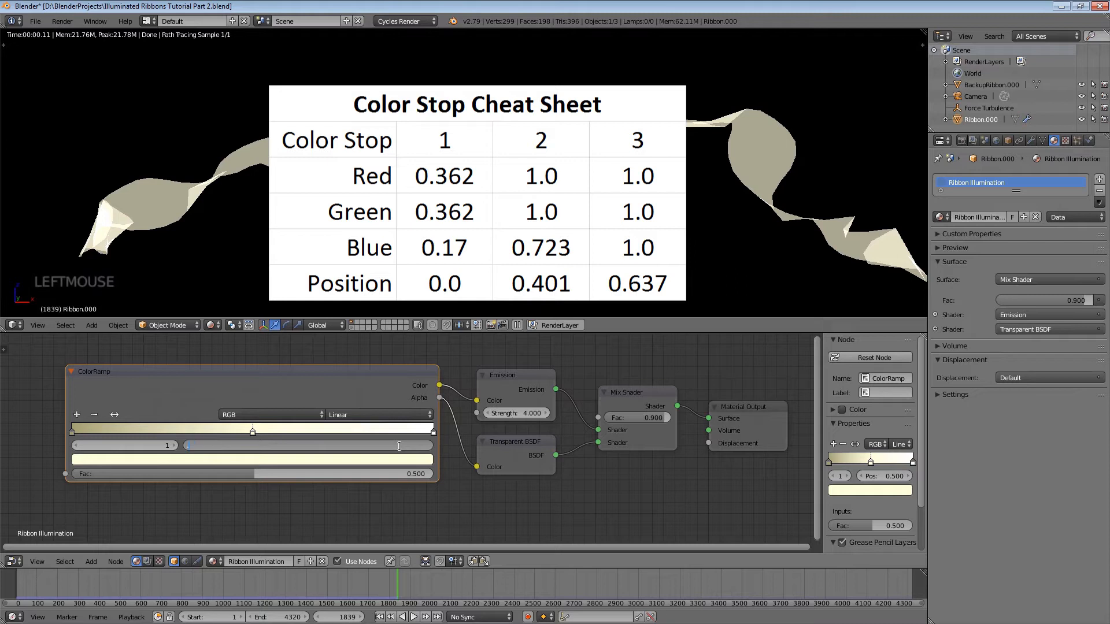
type("01")
key("Return")
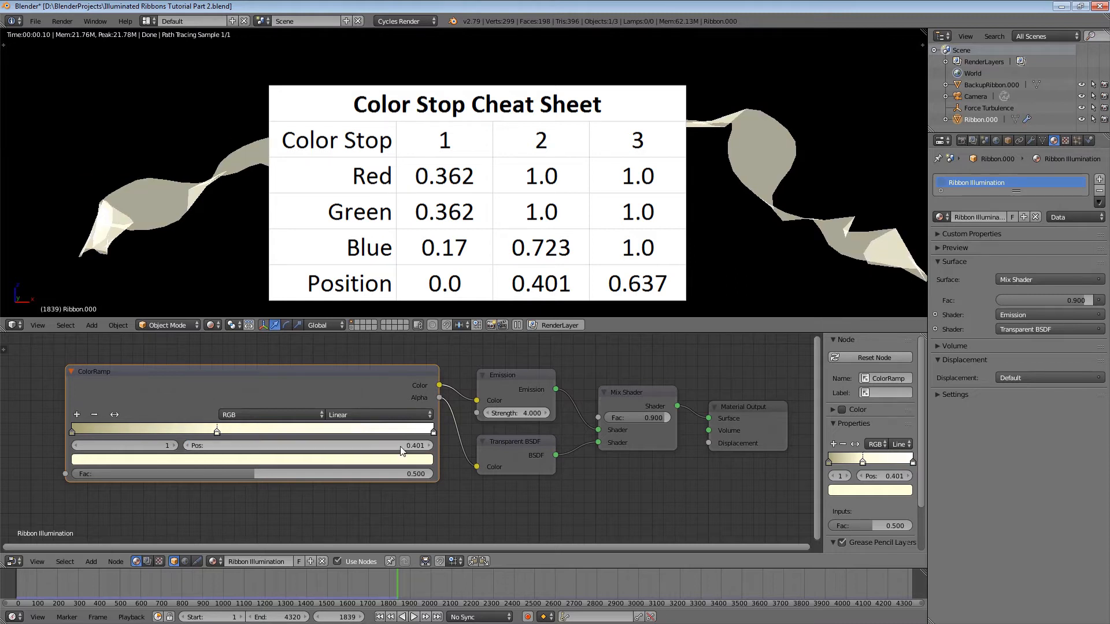
- Set the white end color stop's position to 0.637 and narrow the ColorRamp node back to a compact width
left_click(424, 430)
left_click(408, 444)
key("BackSpace")
type(".6")
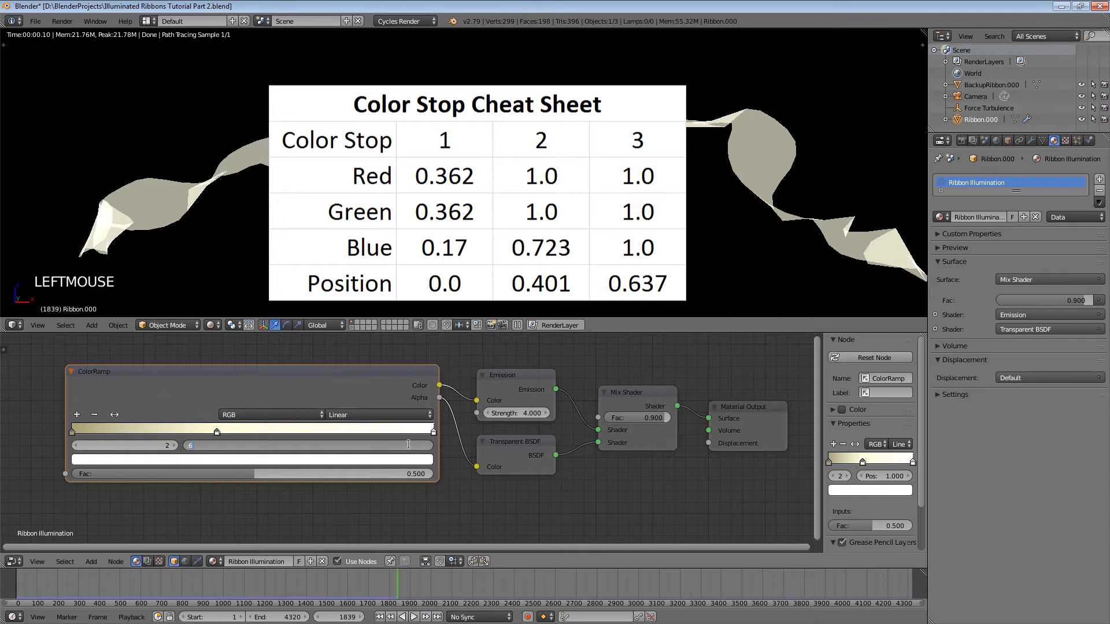
type("37")
key("Return")
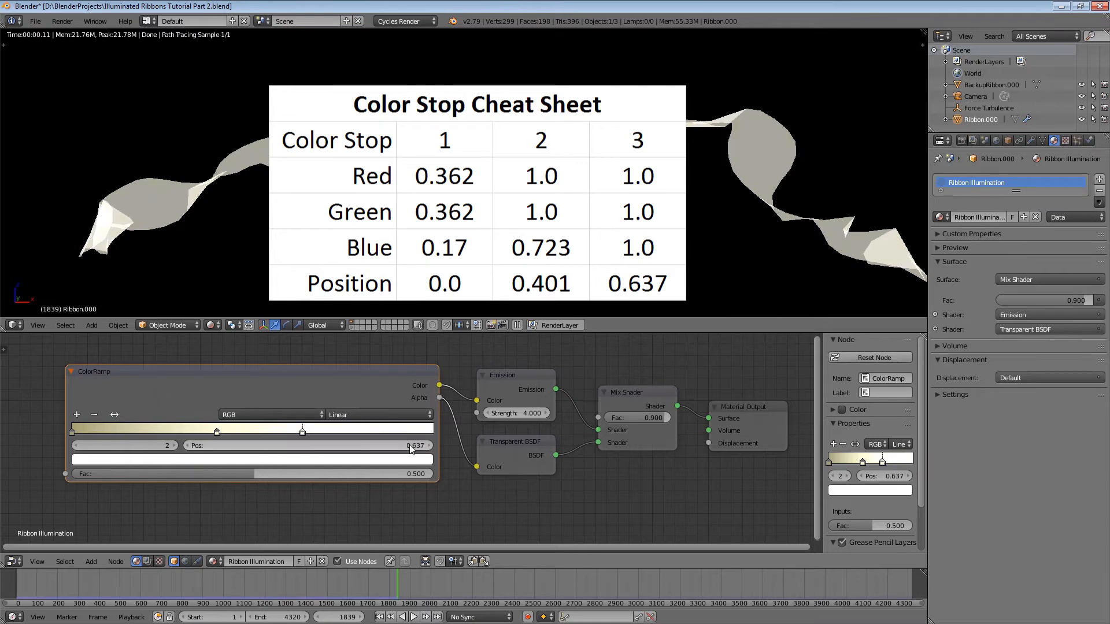
left_click(65, 410)
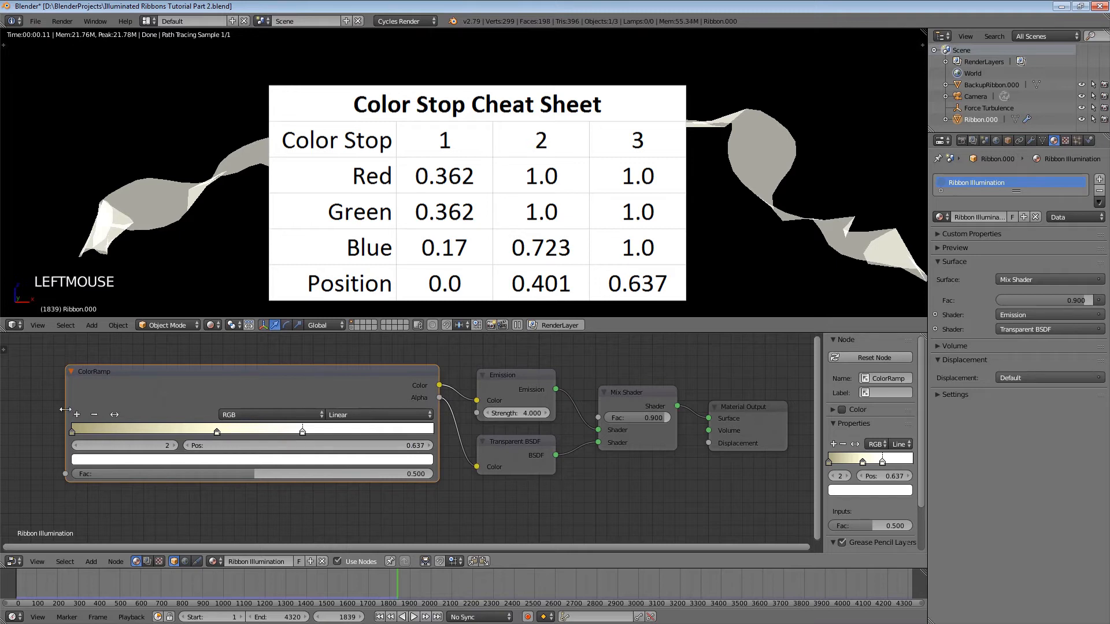
left_click_drag(65, 409, 325, 416)
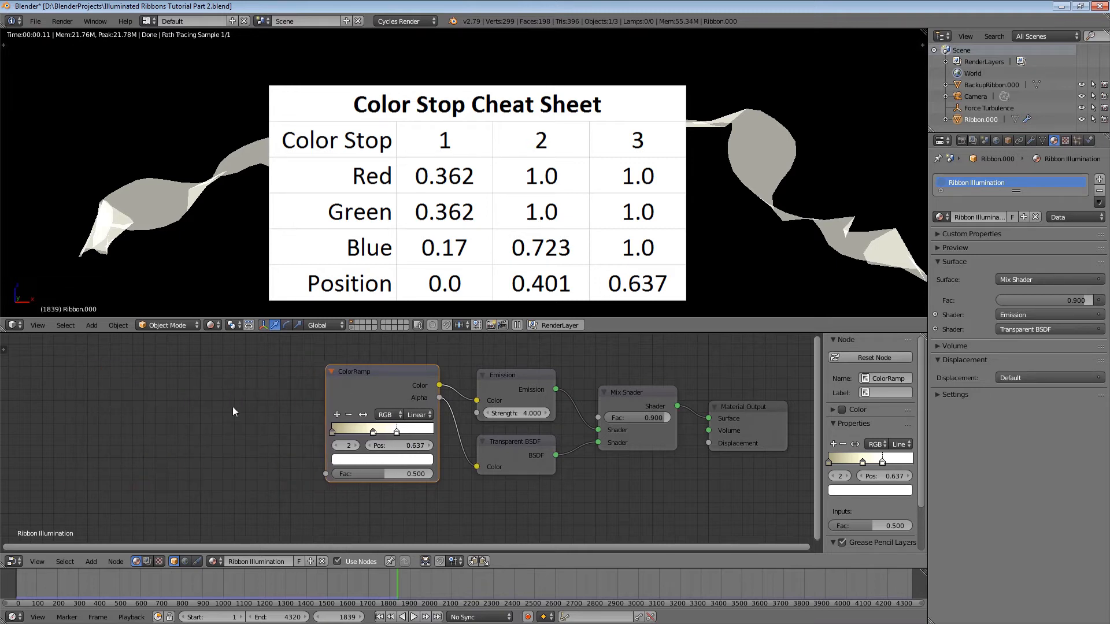
- Add an Image Texture node before the ColorRamp and connect its Color output to the ColorRamp's Fac input
key("shift+a")
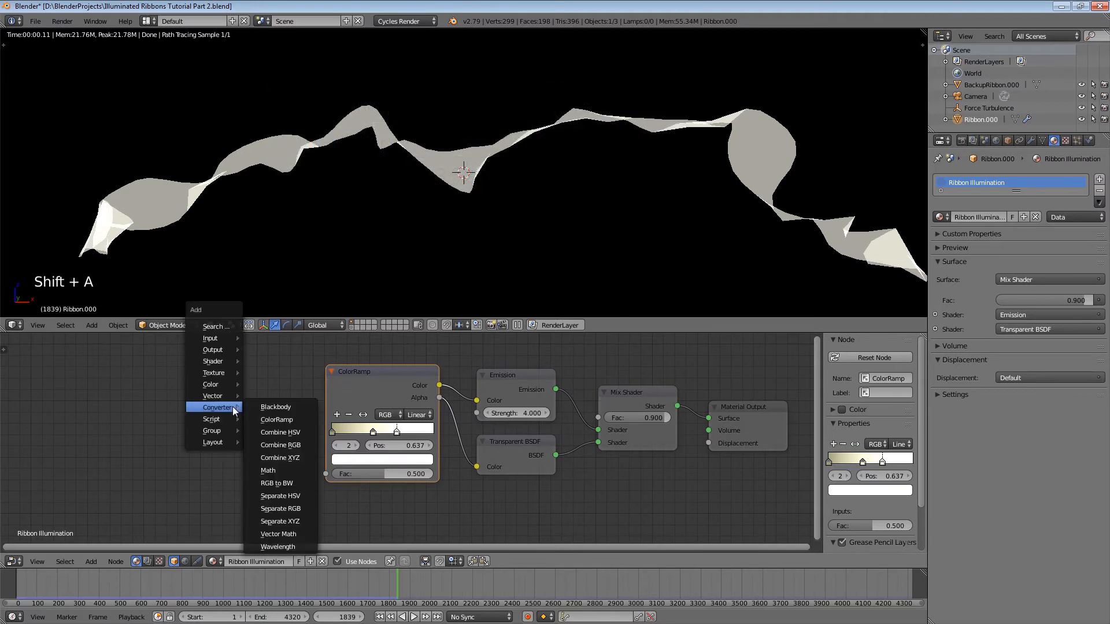
mouse_move(228, 374)
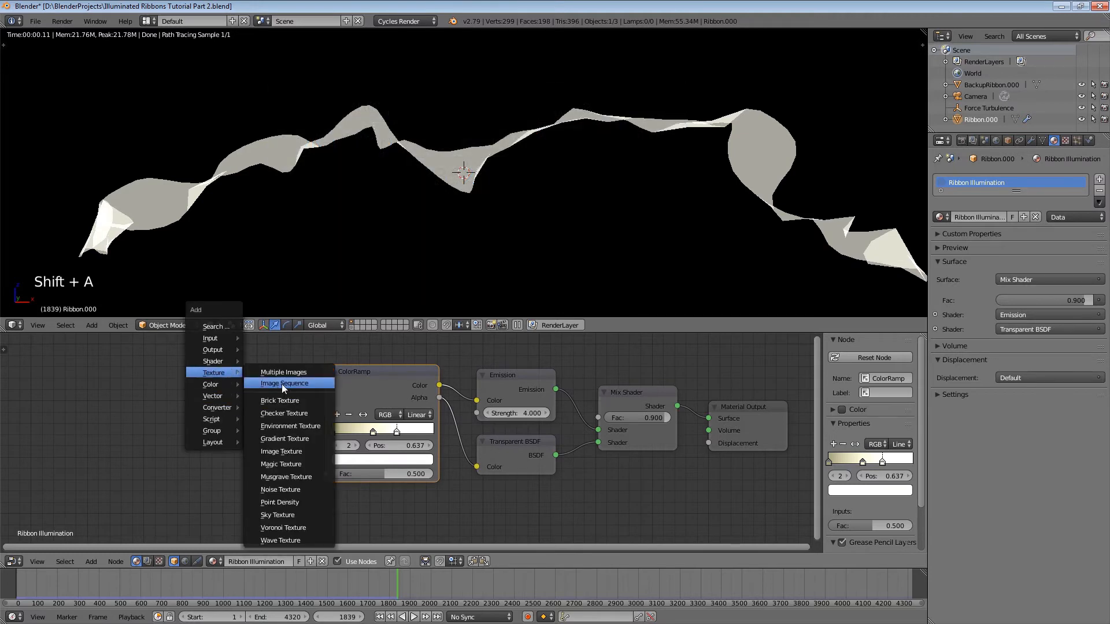
left_click(290, 451)
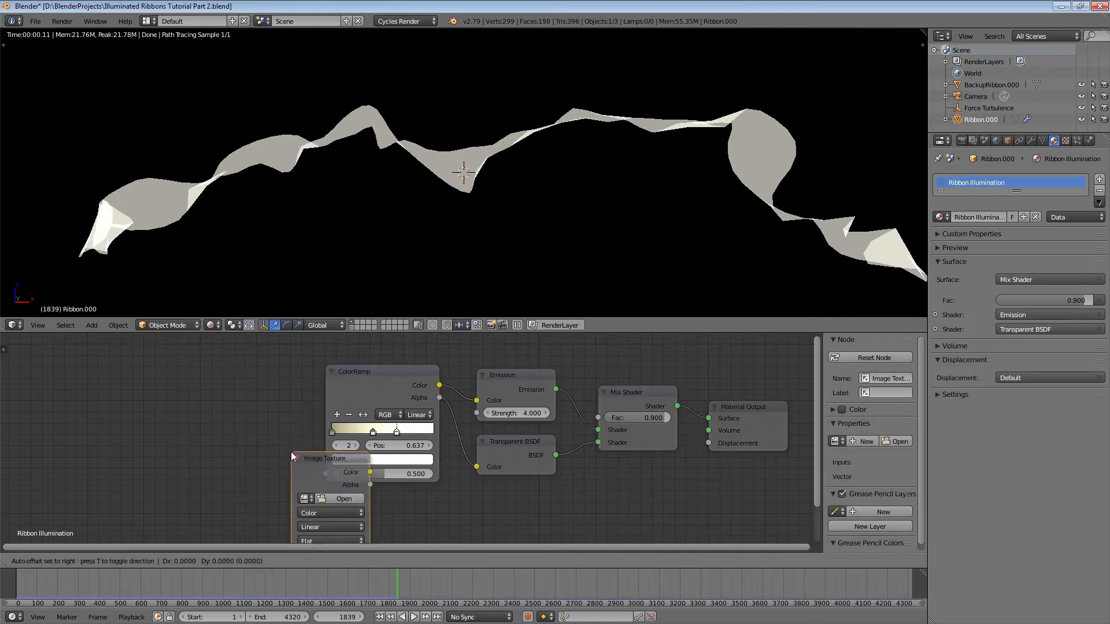
left_click(200, 356)
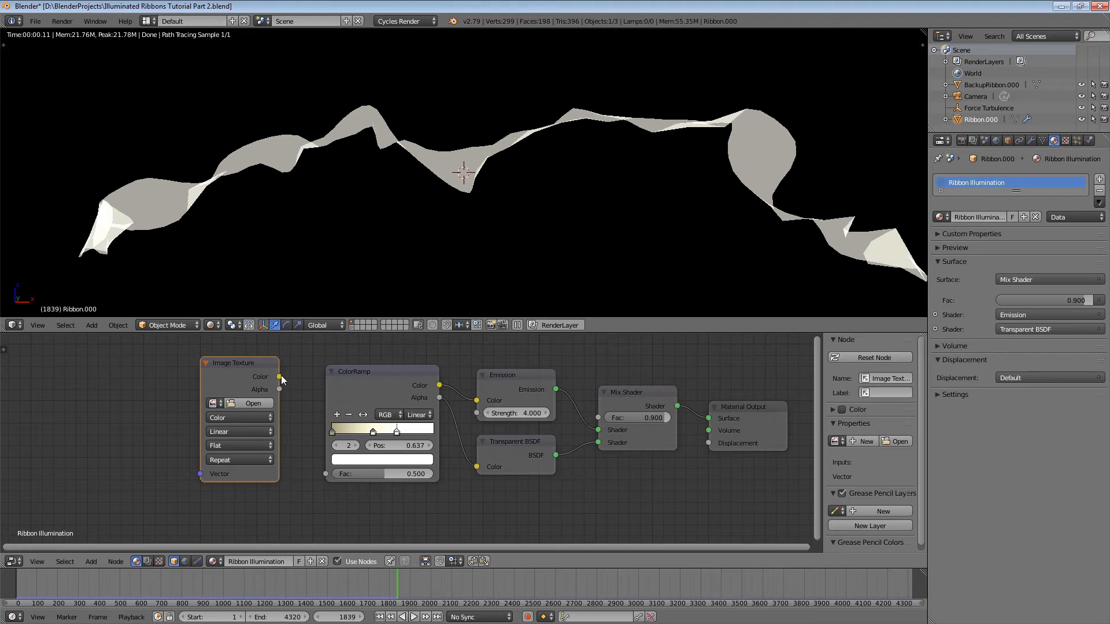
left_click_drag(279, 377, 290, 386)
left_click_drag(317, 464, 322, 474)
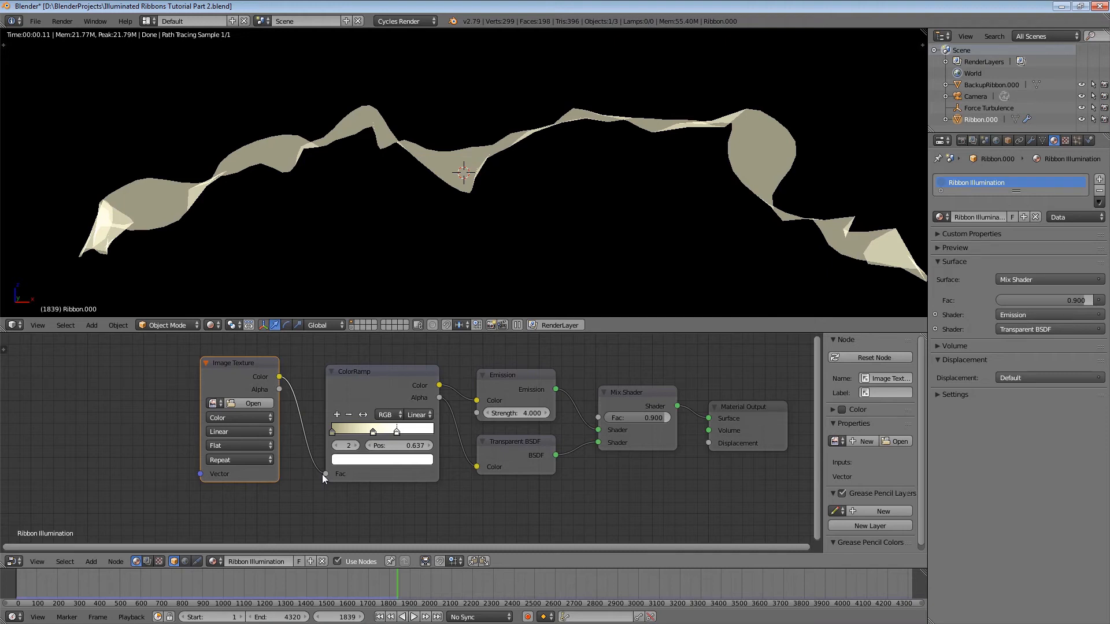
- Load Gradient.png from the D:\Textures folder into the Image Texture node
left_click(235, 404)
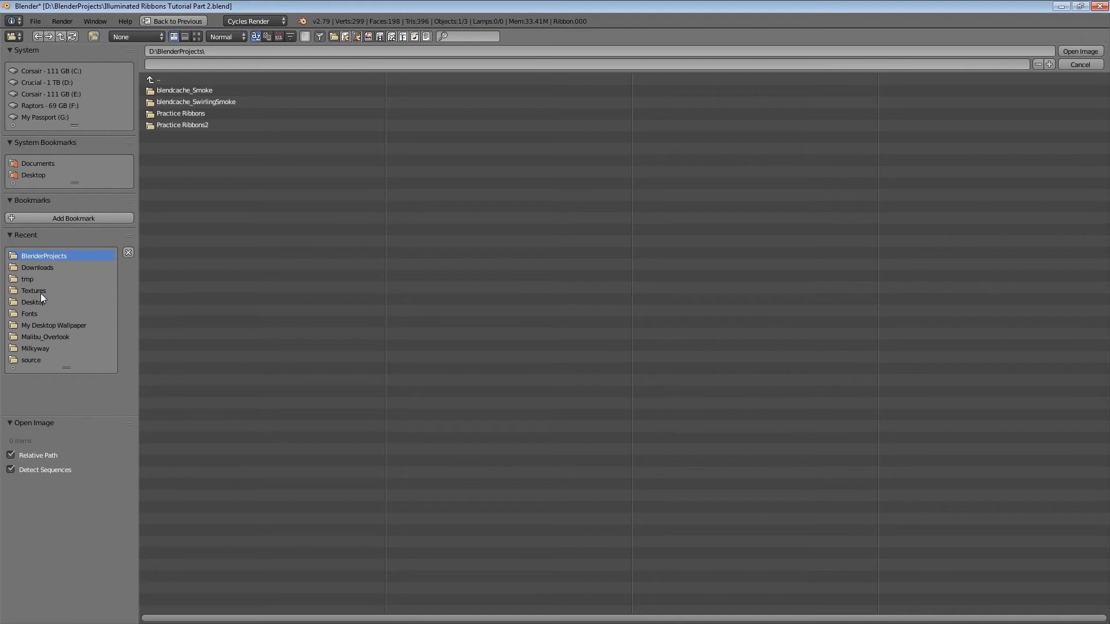
left_click(36, 292)
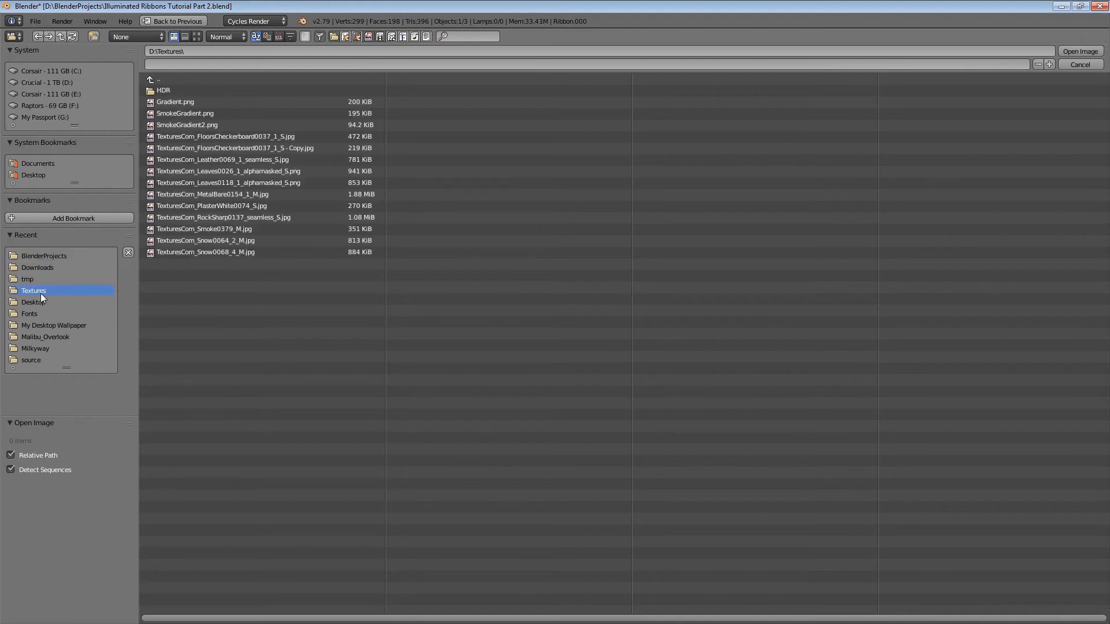
left_click(176, 102)
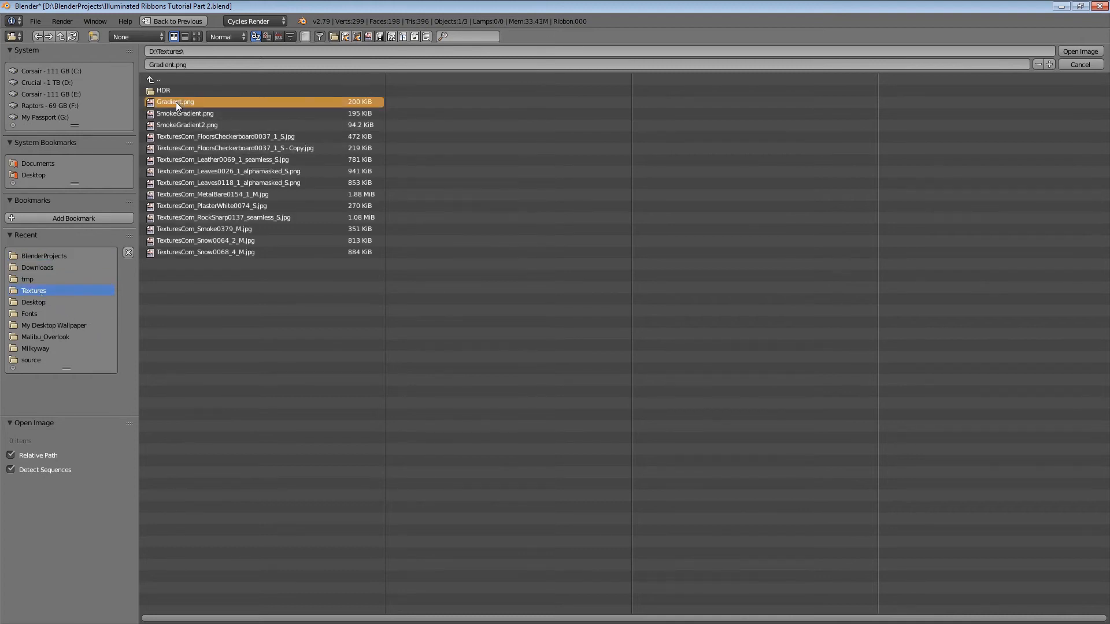
left_click(1068, 52)
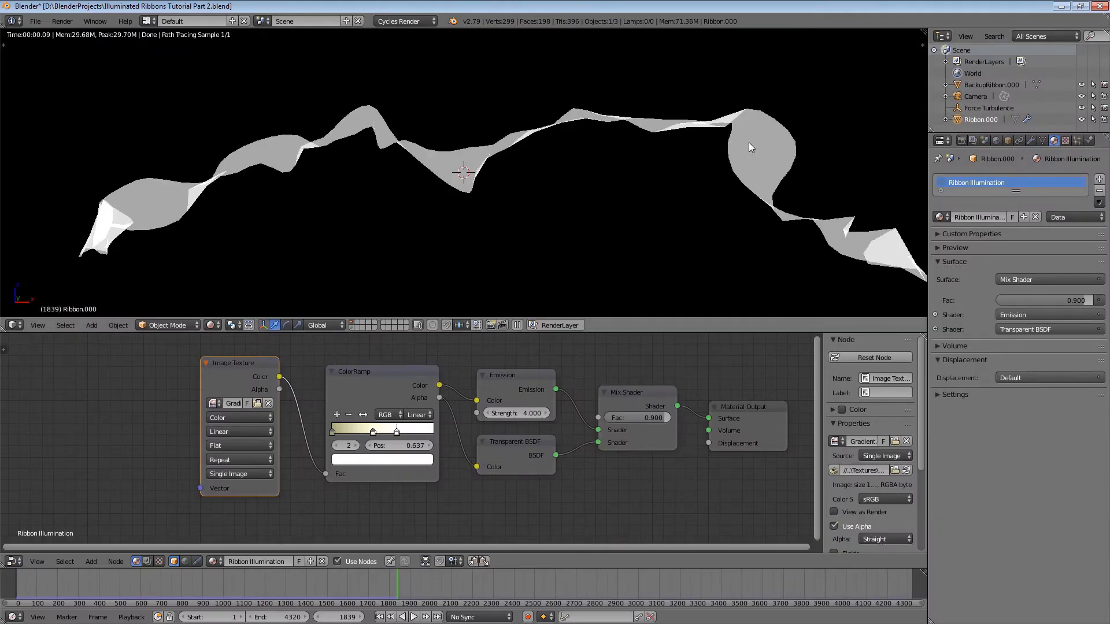
- Add a Mapping node and place it ahead of the Image Texture node
middle_click_drag(177, 388, 260, 392)
key("shift+a")
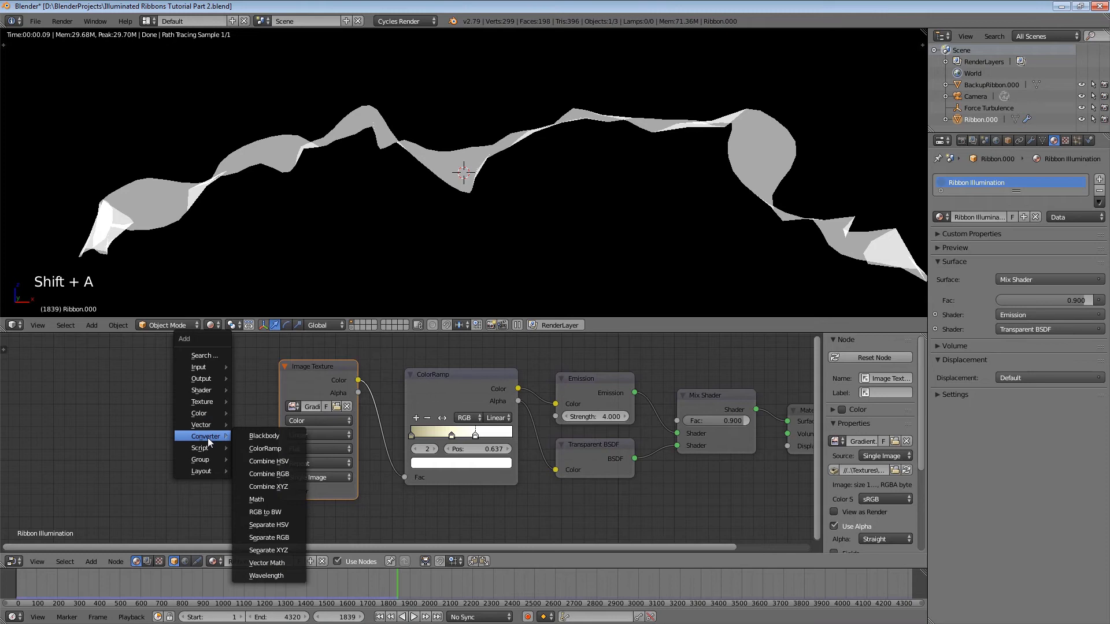
mouse_move(209, 426)
left_click(261, 438)
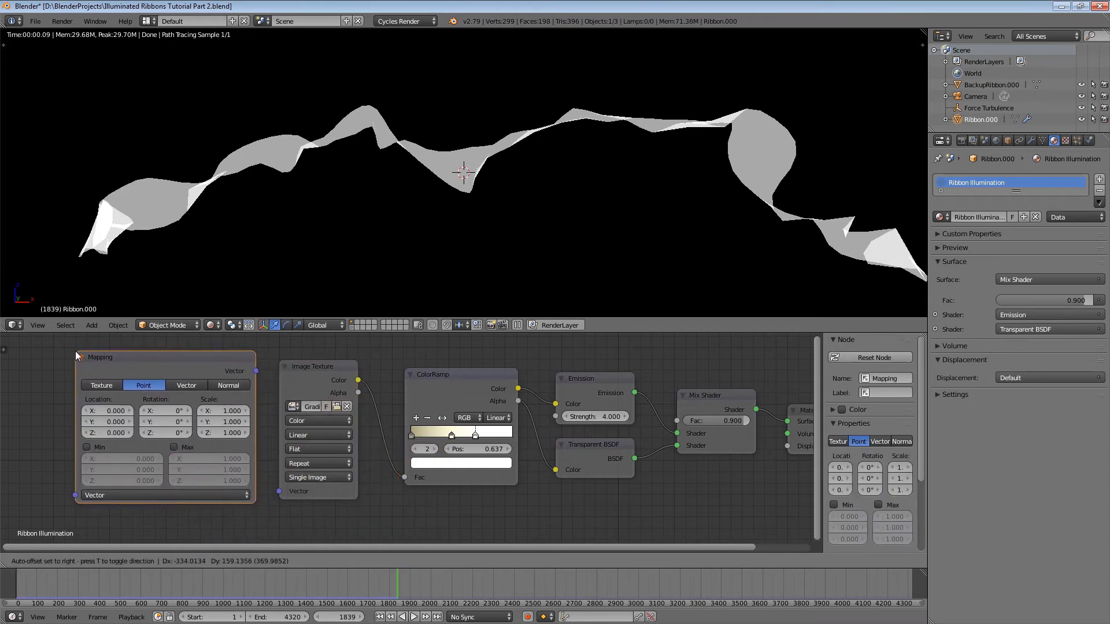
left_click(75, 351)
- Add a Texture Coordinate node, linking its Generated output to the Mapping node's Vector input and the Mapping output to the Image Texture's Vector input
middle_click_drag(51, 377, 130, 380)
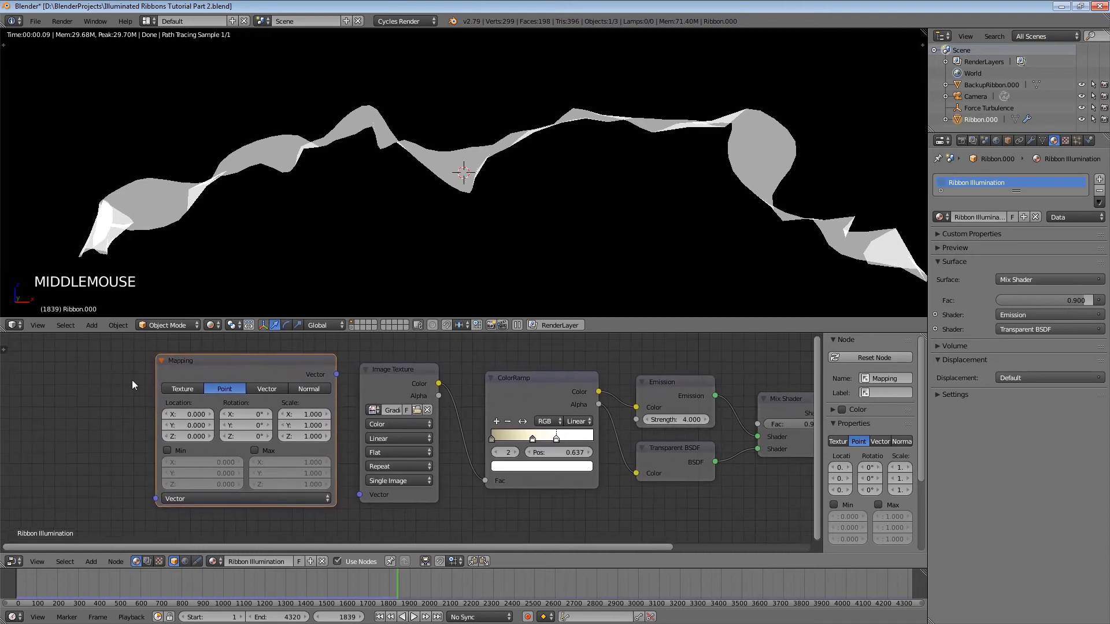
key("shift+a")
mouse_move(131, 384)
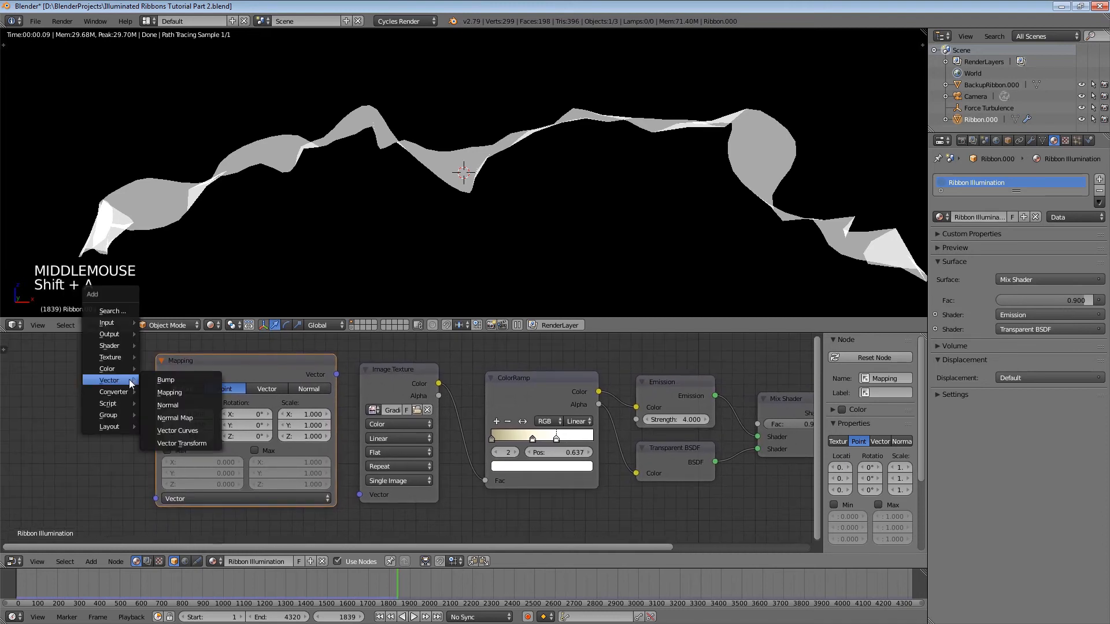
mouse_move(115, 324)
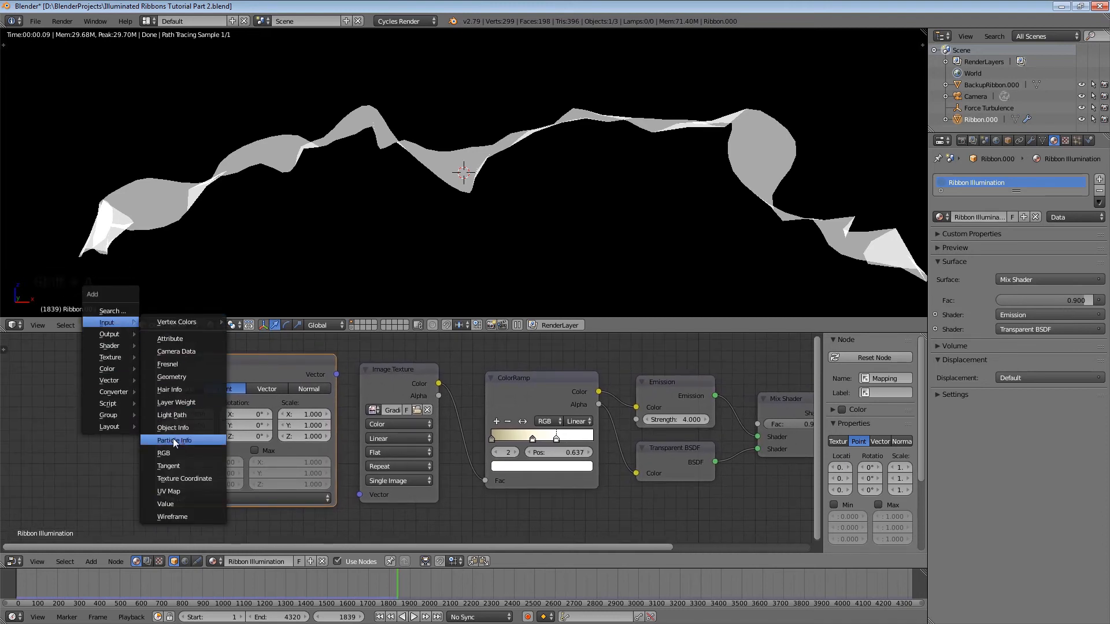
left_click(182, 478)
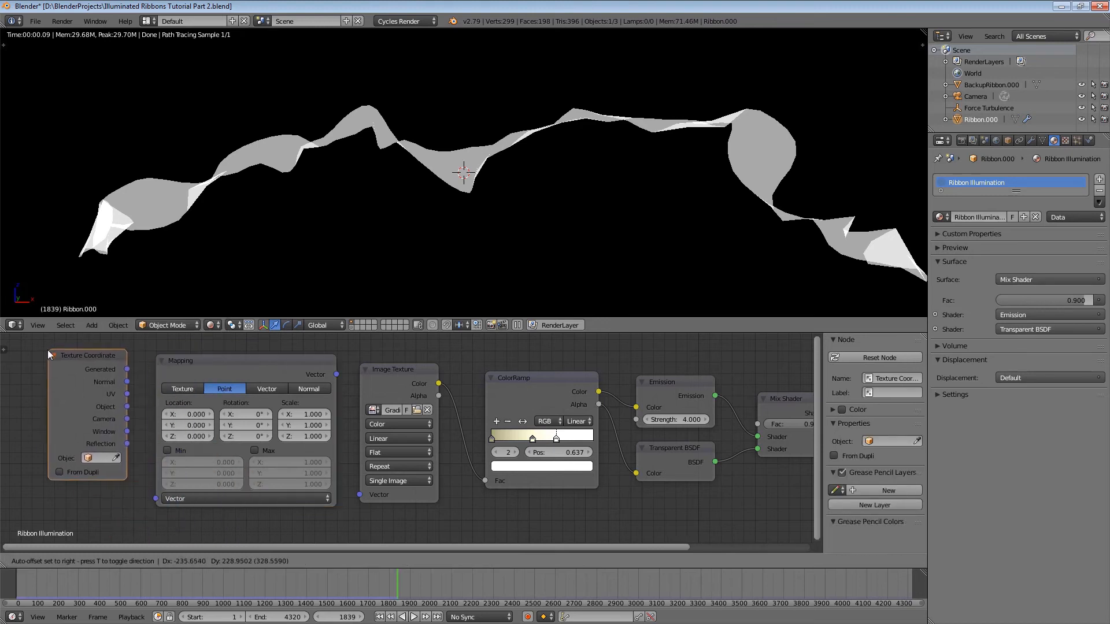
left_click(43, 352)
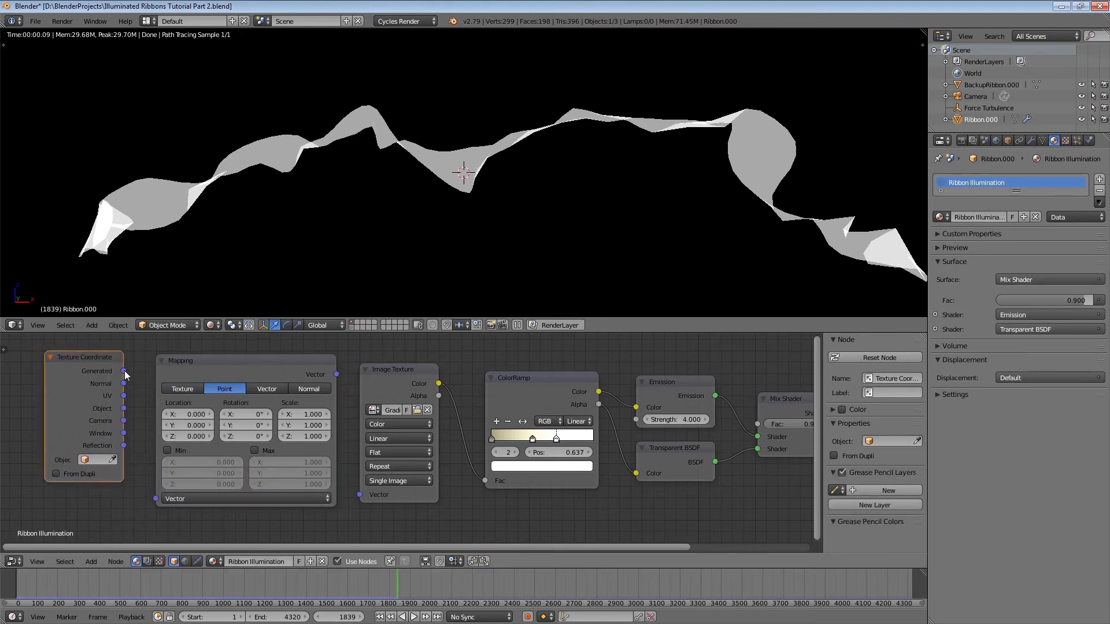
left_click_drag(125, 372, 156, 498)
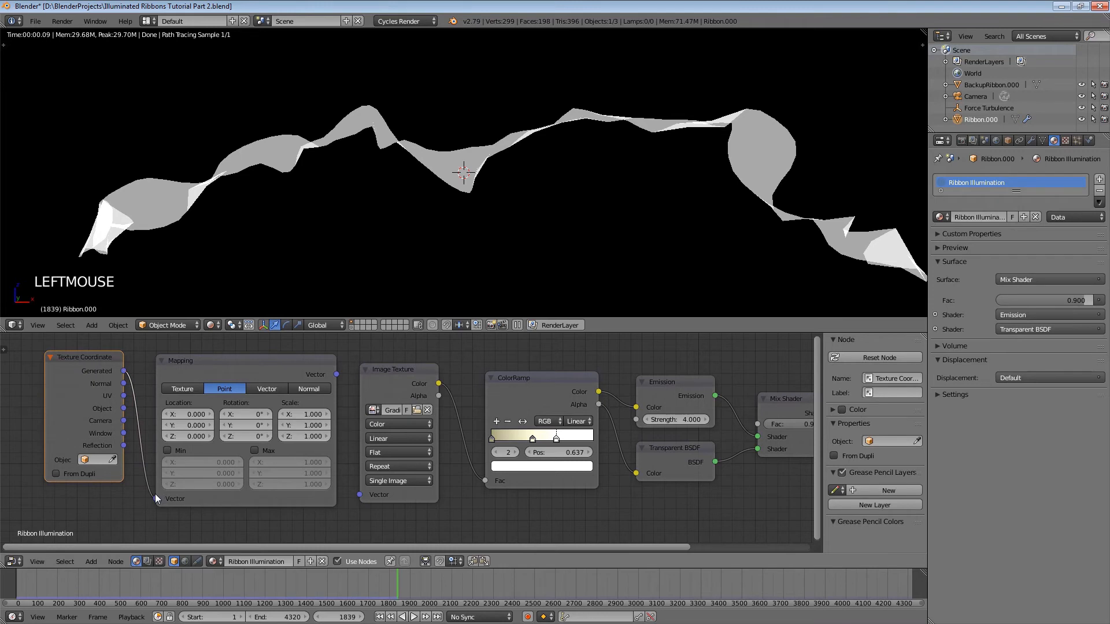
left_click_drag(337, 375, 349, 458)
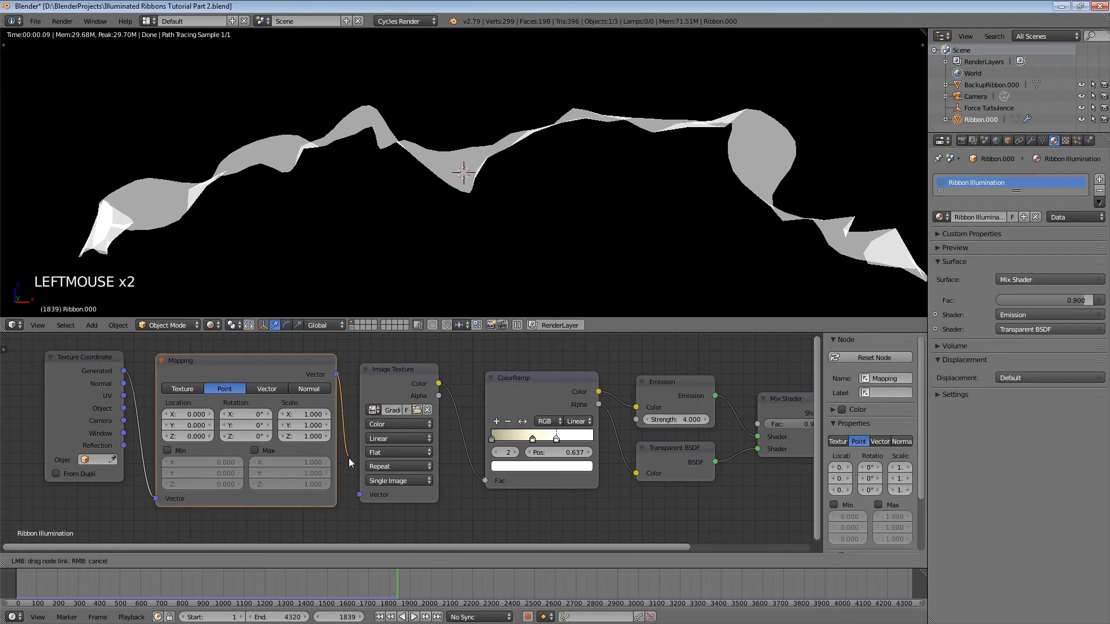
left_click_drag(357, 496, 357, 496)
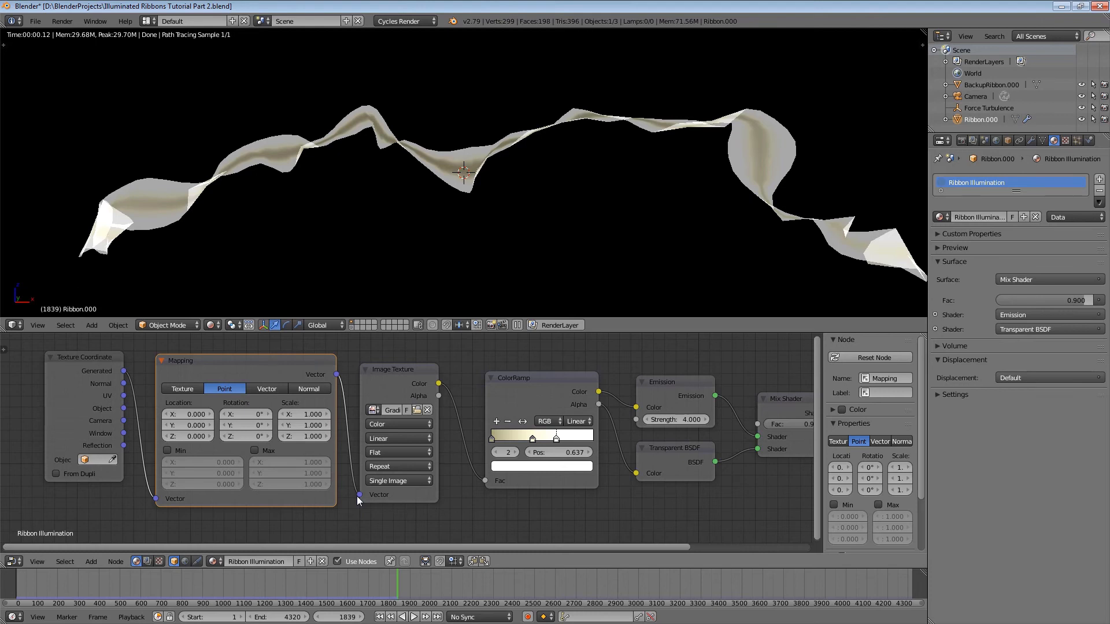
- Set the Mapping node's location to 0.3 on X and 0.2 on Y
left_click(193, 414)
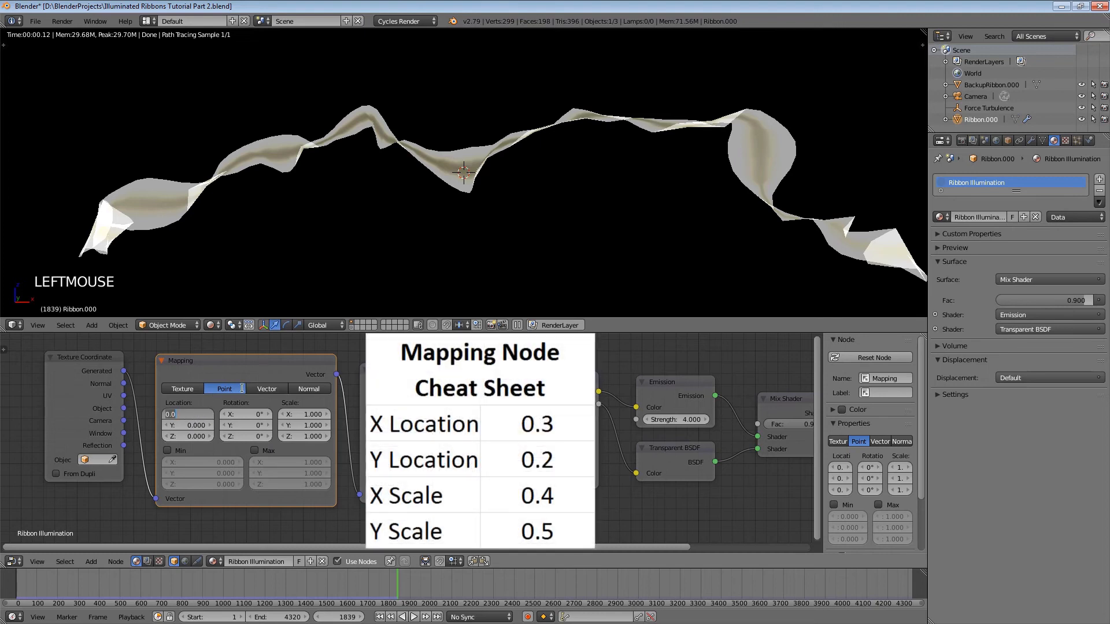
type(".0")
key("BackSpace")
type("3")
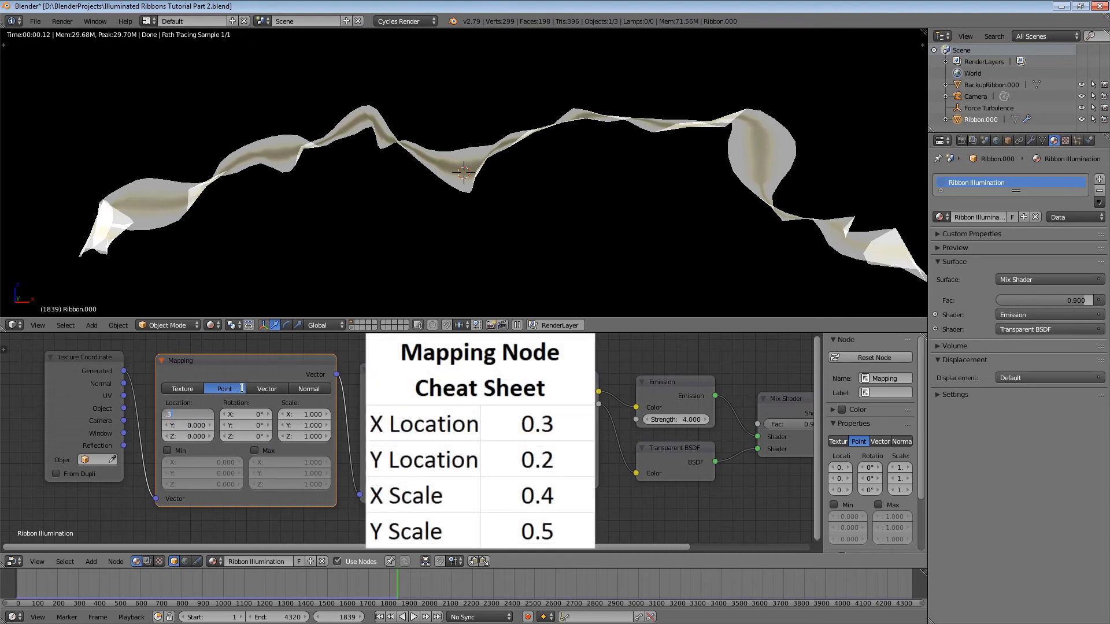
key("Tab")
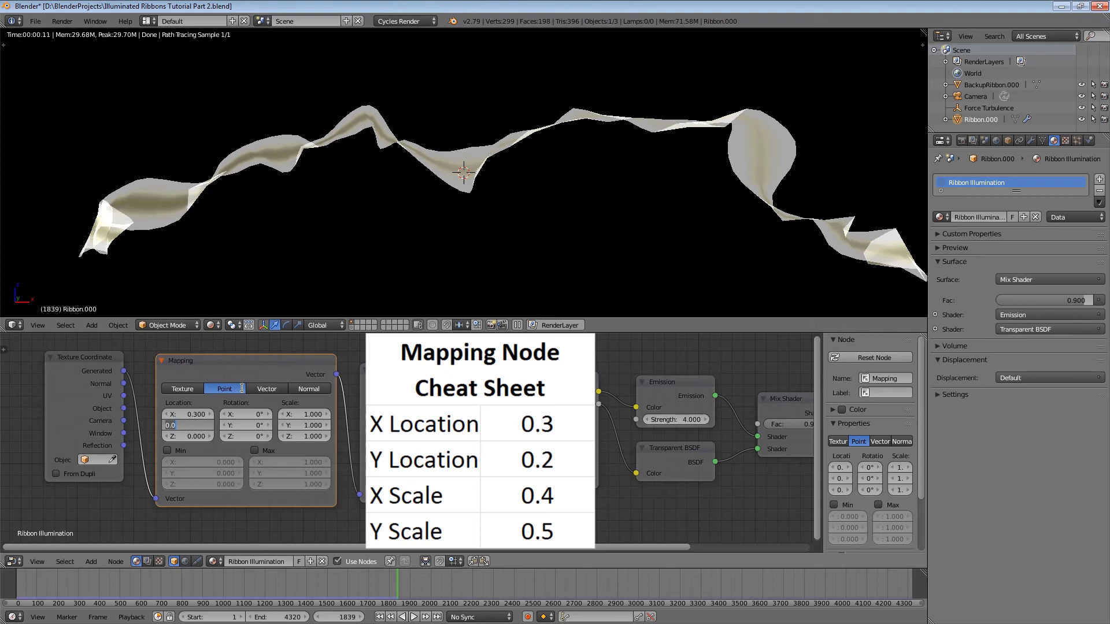
type(".2")
key("Tab")
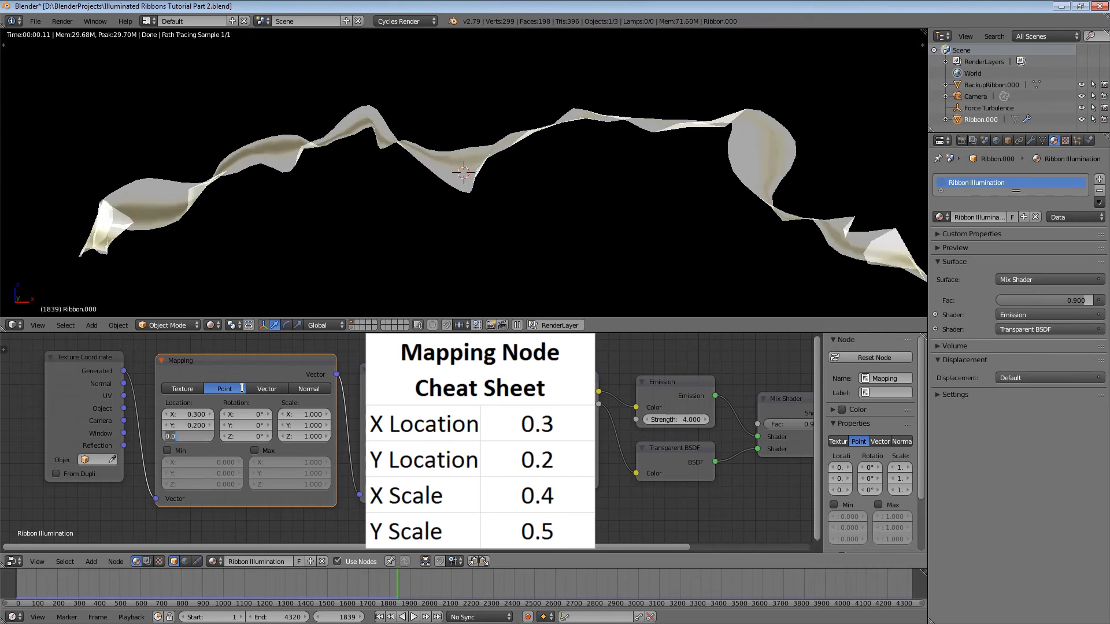
- Set the Mapping node's scale to 0.4 on X and 0.5 on Y
left_click(310, 412)
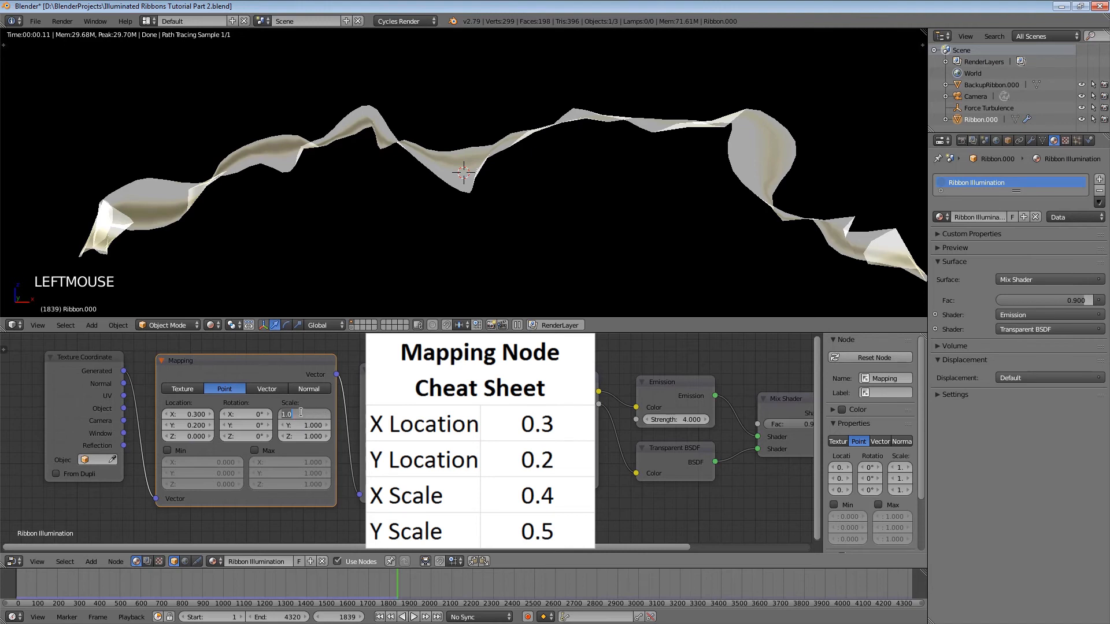
key("BackSpace")
key("Tab")
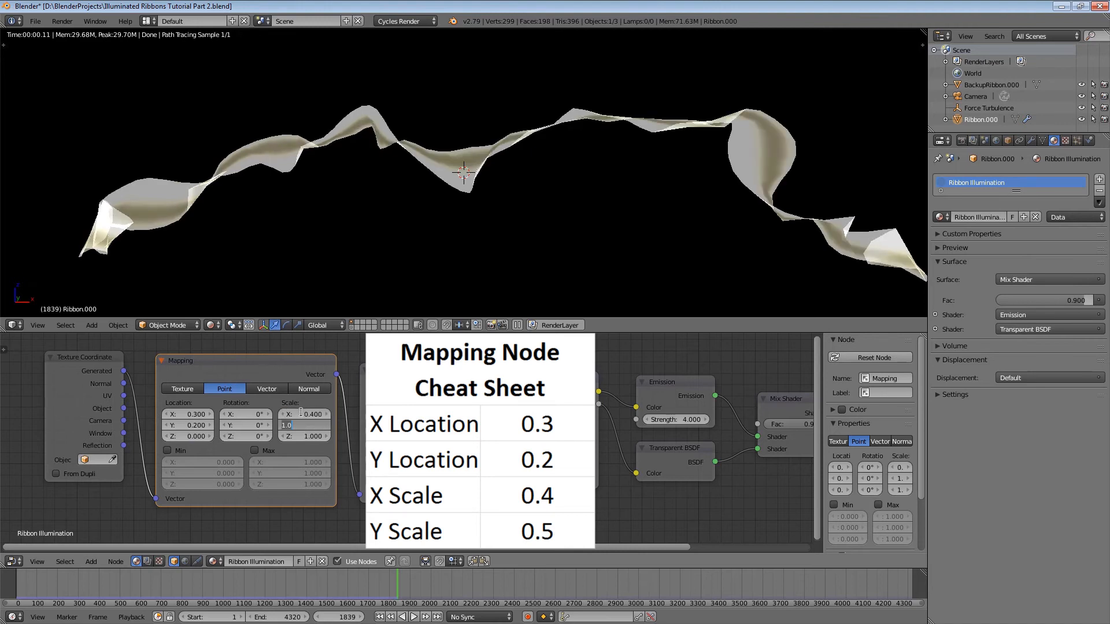
key("Tab")
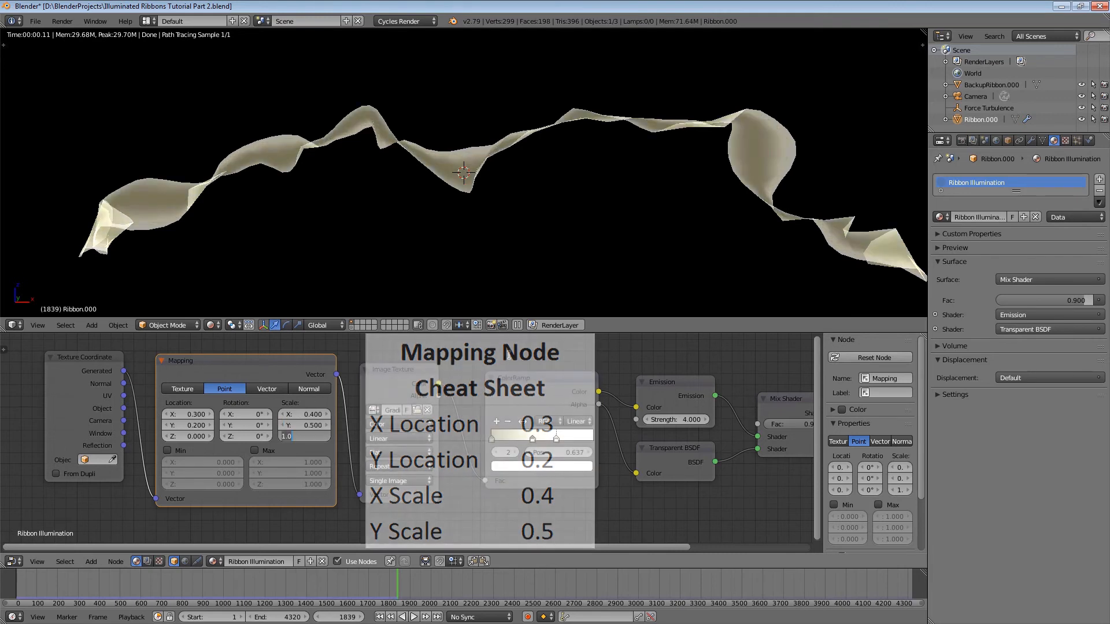
key("Return")
- Merge the node editor area into the 3D viewport above it and start playing the ribbon animation
scroll(510, 355, "down", 2)
middle_click_drag(510, 355, 442, 368)
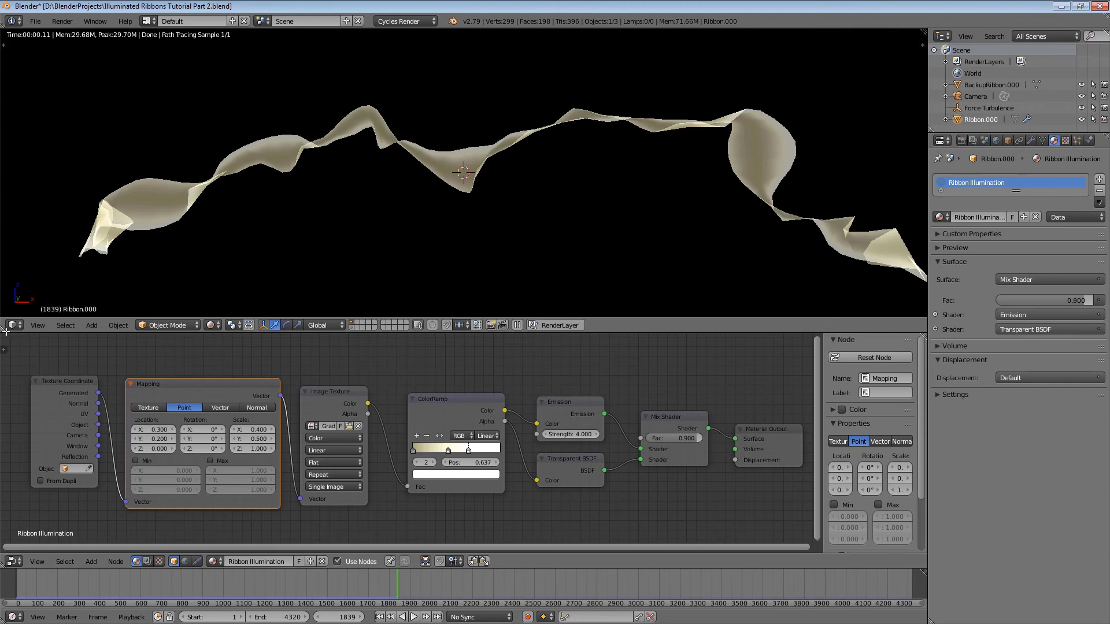
left_click_drag(4, 330, 7, 380)
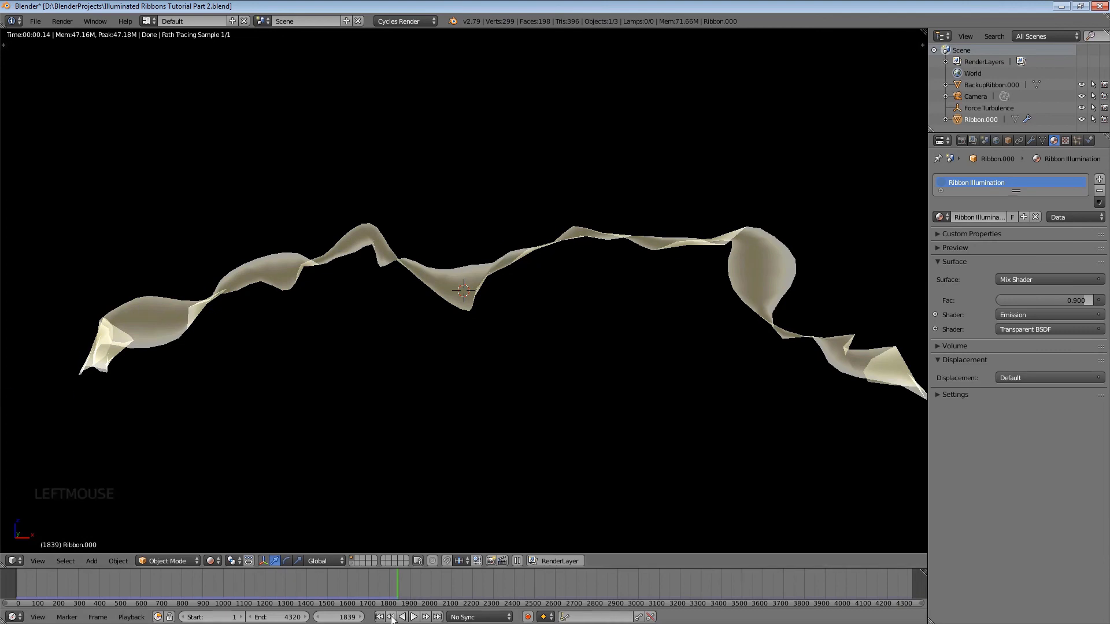
left_click(413, 617)
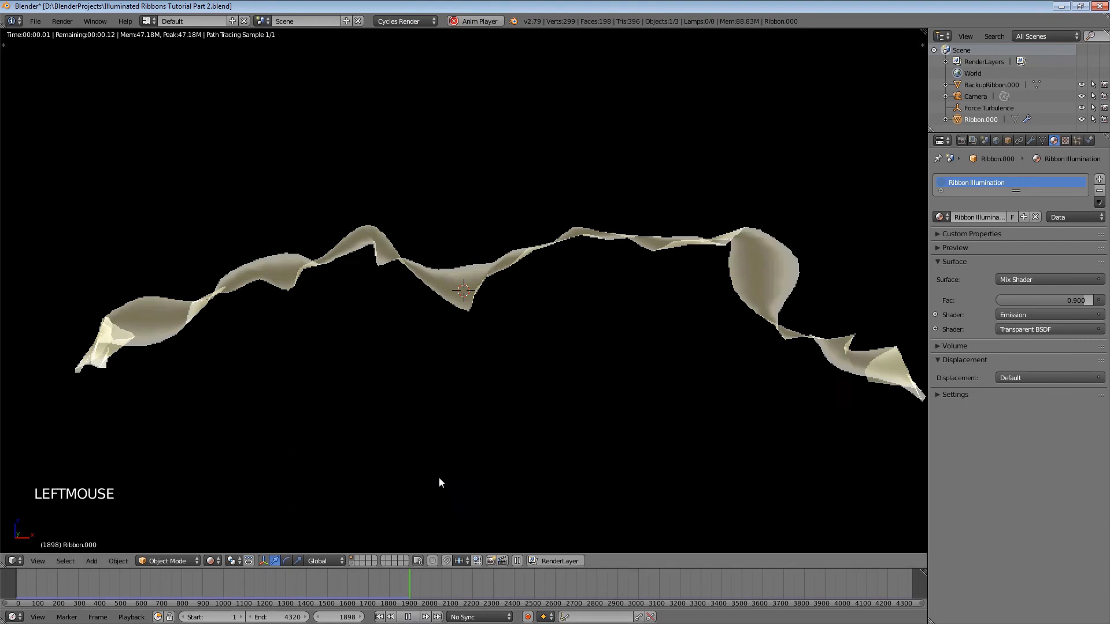
- Set the ribbon's cloth speed multiplier to 1 in its physics settings while the animation plays
left_click(1088, 141)
double_click(1059, 307)
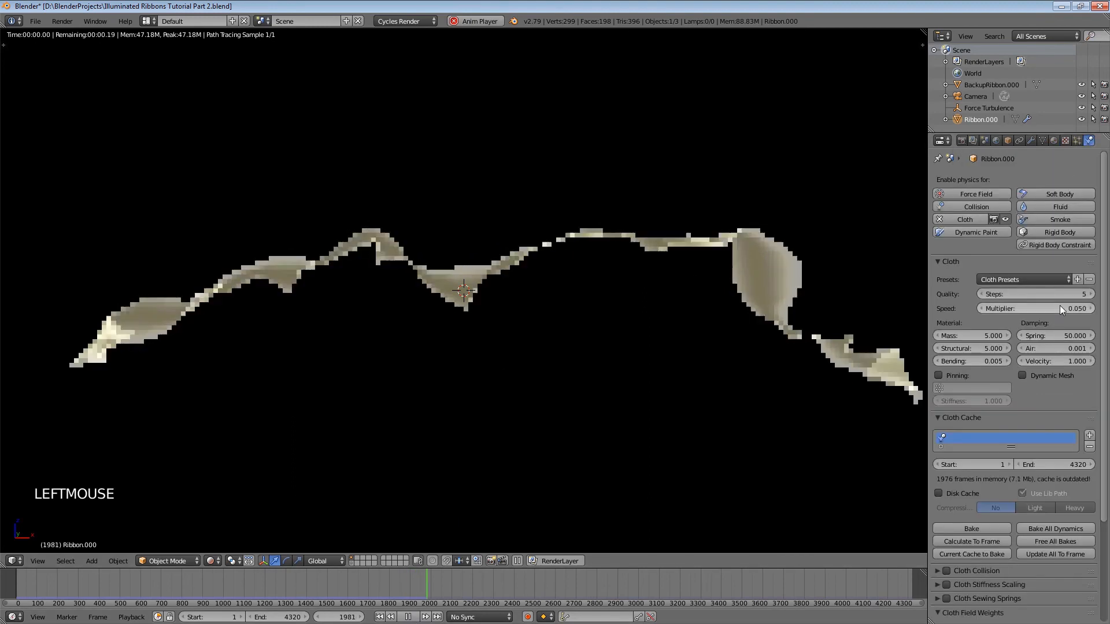
type("1")
key("Return")
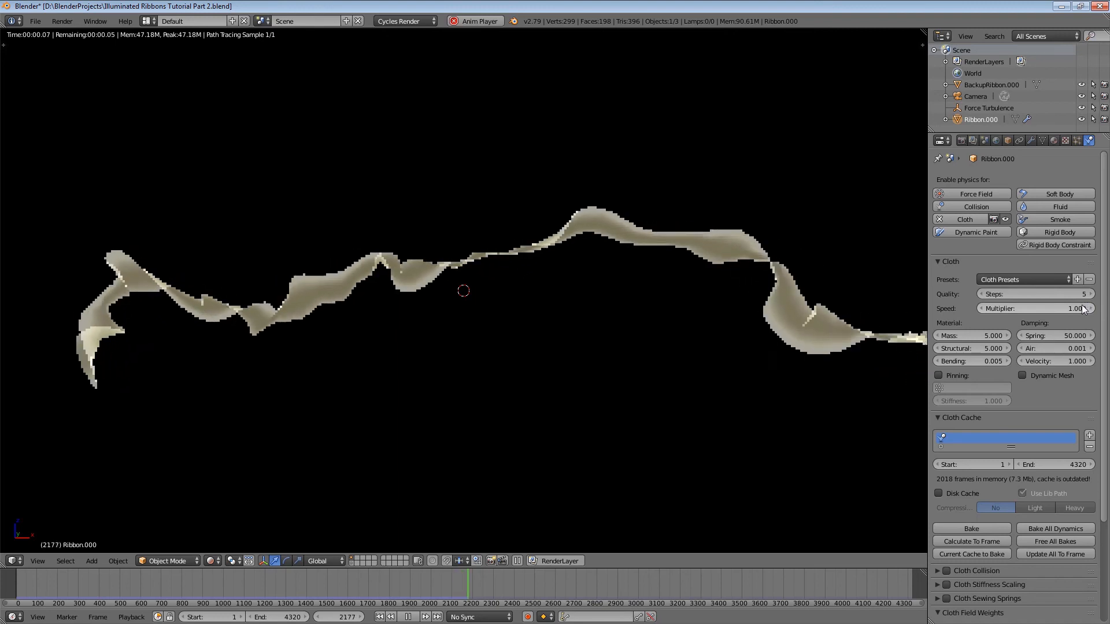
- Set the ribbon's cloth speed multiplier back to 0.05 during playback
left_click(1073, 306)
type("0.05")
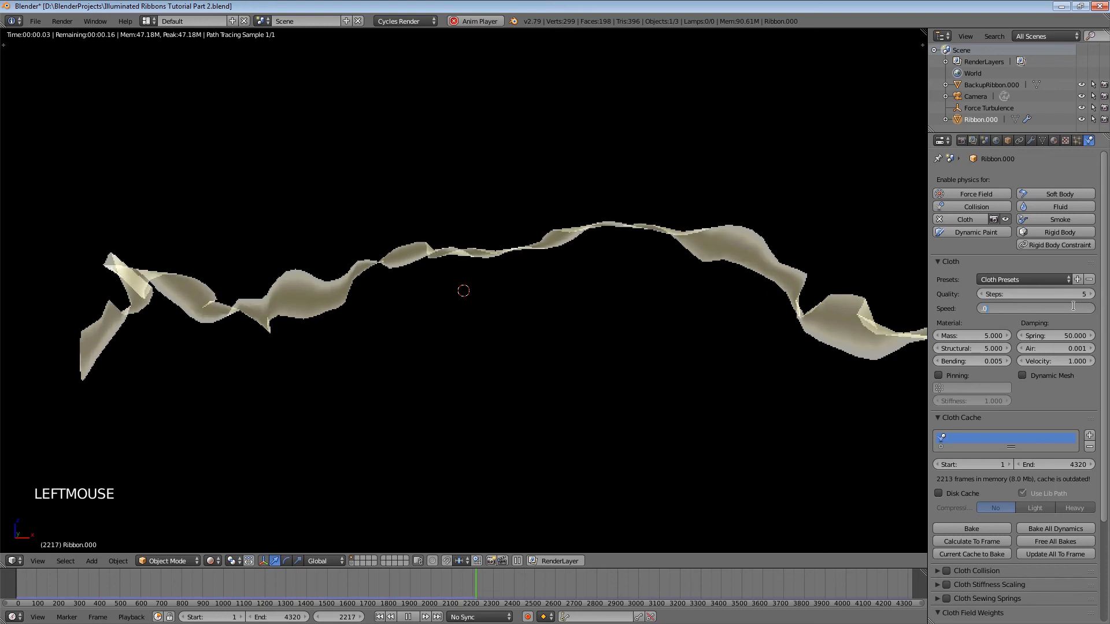
key("Return")
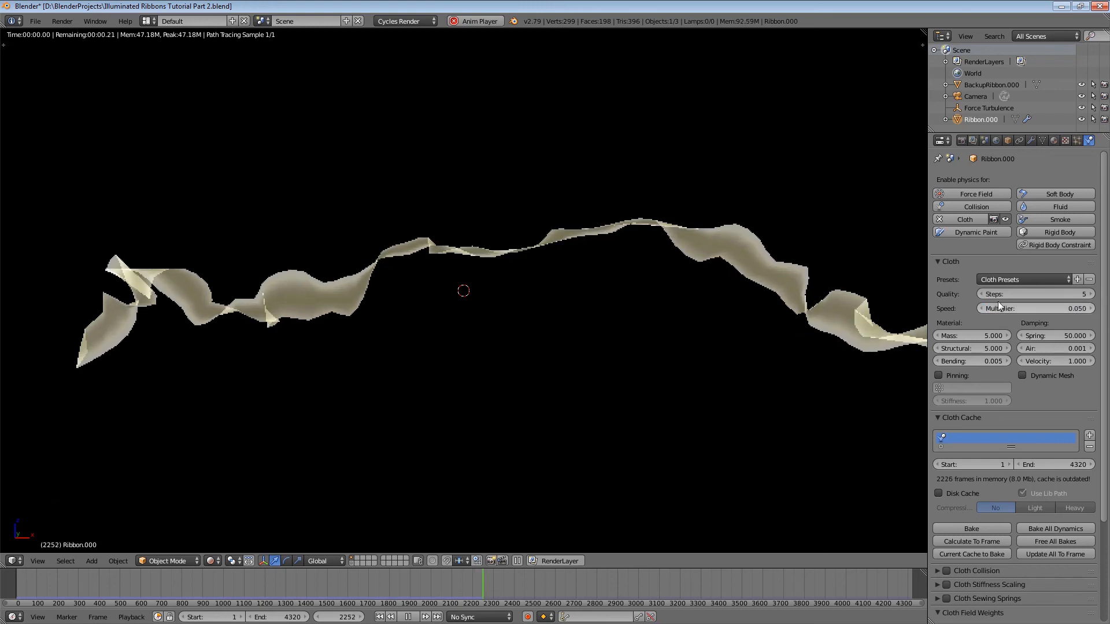
- Stop the animation at frame 2282 and render that frame as an image
left_click(408, 617)
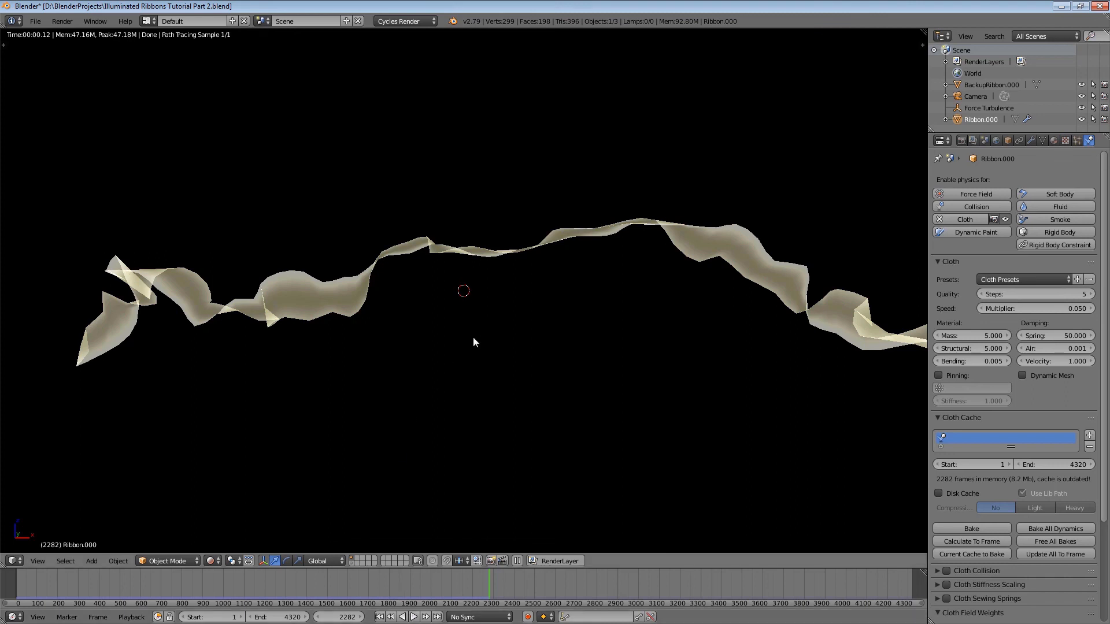
key("F12")
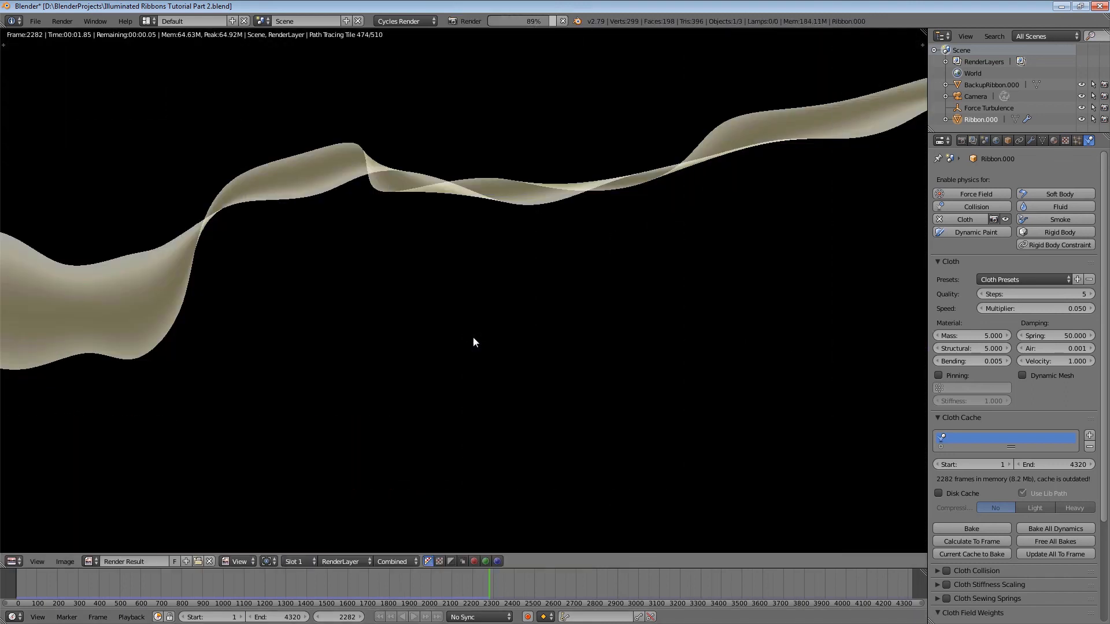